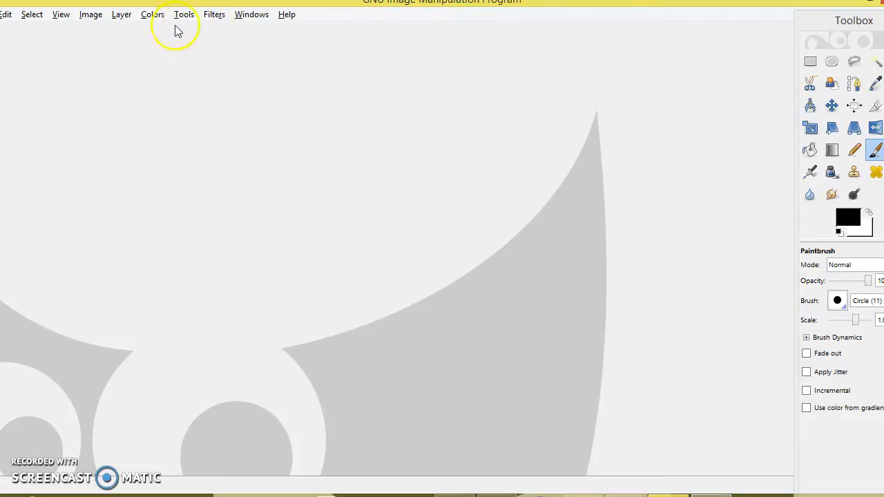
Step: Create a new blank image 2000 pixels wide and 2000 pixels high
{"action": "key", "text": "alt"}
{"action": "key", "text": "alt+f"}
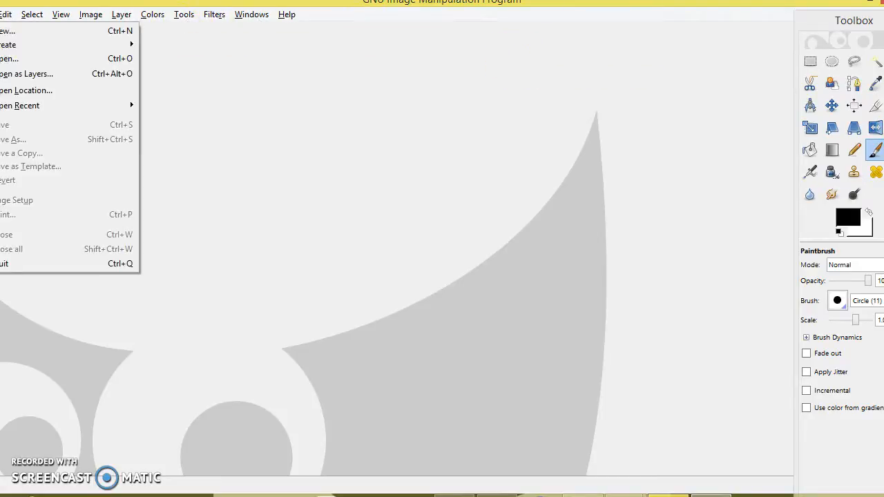
{"action": "key", "text": "Down"}
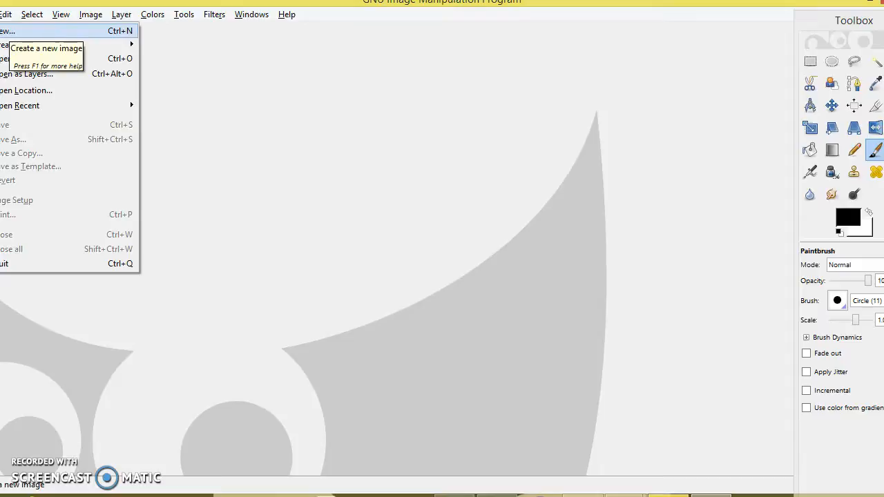
{"action": "key", "text": "Return"}
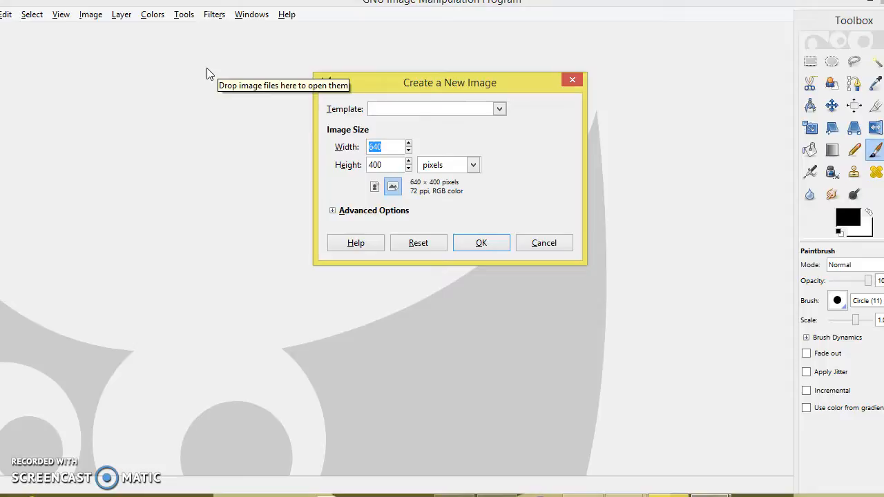
{"action": "left_click", "coordinate": [467, 164]}
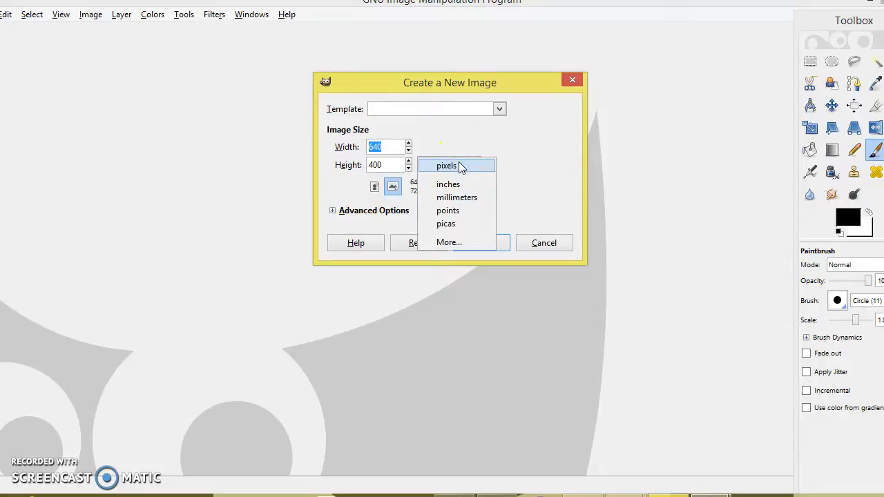
{"action": "left_click", "coordinate": [468, 167]}
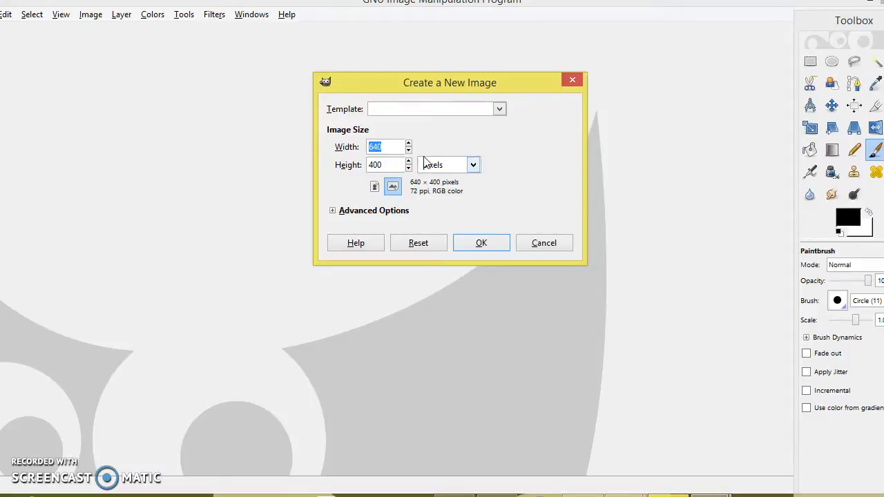
{"action": "type", "text": "2000"}
{"action": "left_click", "coordinate": [387, 166]}
{"action": "left_click_drag", "start_coordinate": [387, 166], "coordinate": [350, 164]}
{"action": "type", "text": "20"}
{"action": "key", "text": "Return"}
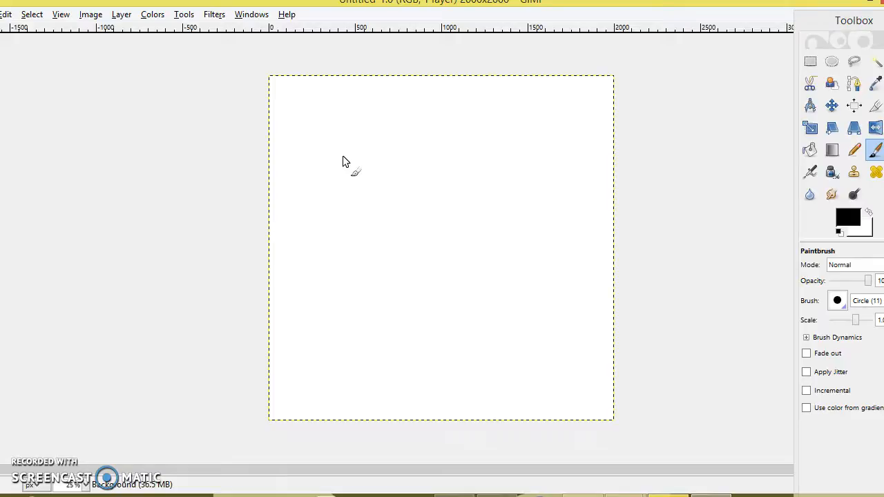
Step: Make a rectangular selection about 1816 × 1484 px on the canvas and move it to about position 80, 168
{"action": "left_click", "coordinate": [810, 62]}
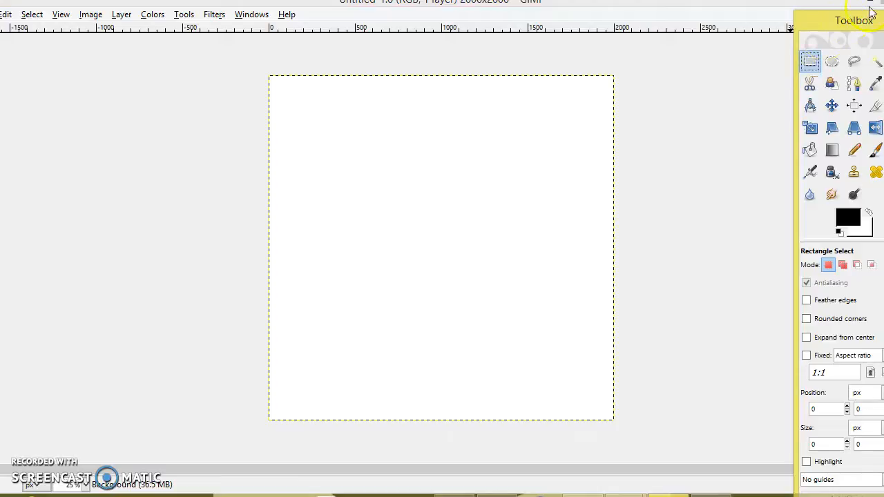
{"action": "left_click_drag", "start_coordinate": [862, 24], "coordinate": [784, 23]}
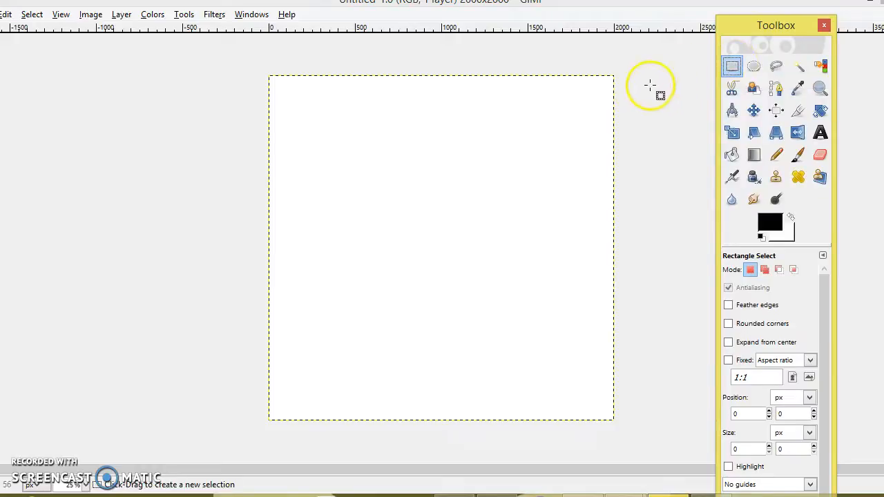
{"action": "left_click_drag", "start_coordinate": [285, 93], "coordinate": [598, 349]}
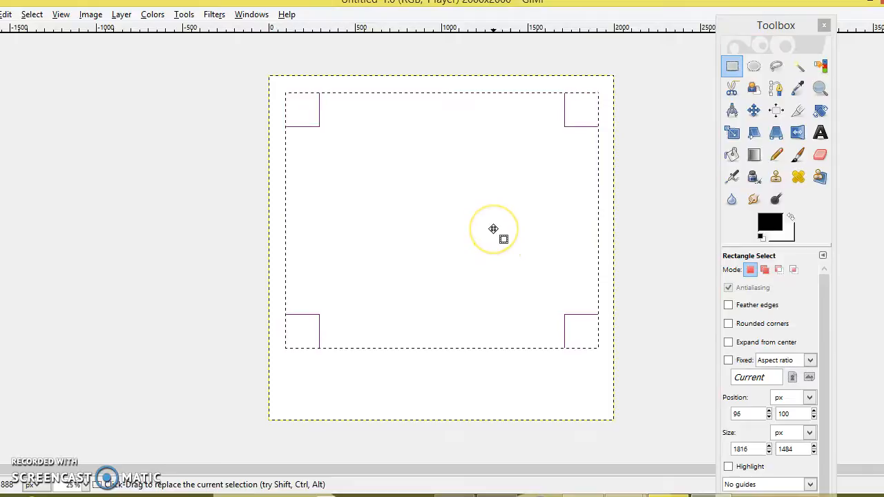
{"action": "left_click_drag", "start_coordinate": [478, 224], "coordinate": [474, 237]}
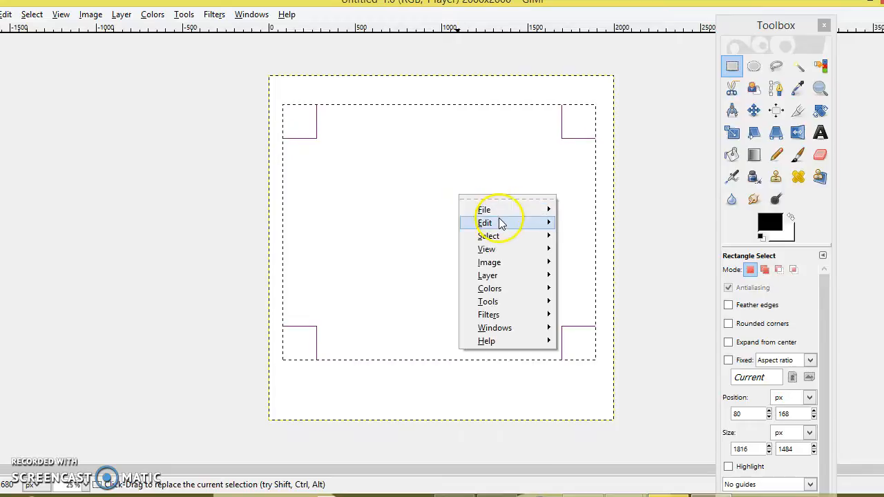
Step: Stroke the large rectangular selection with a 10 px solid color line and clear the selection
{"action": "mouse_move", "coordinate": [509, 223]}
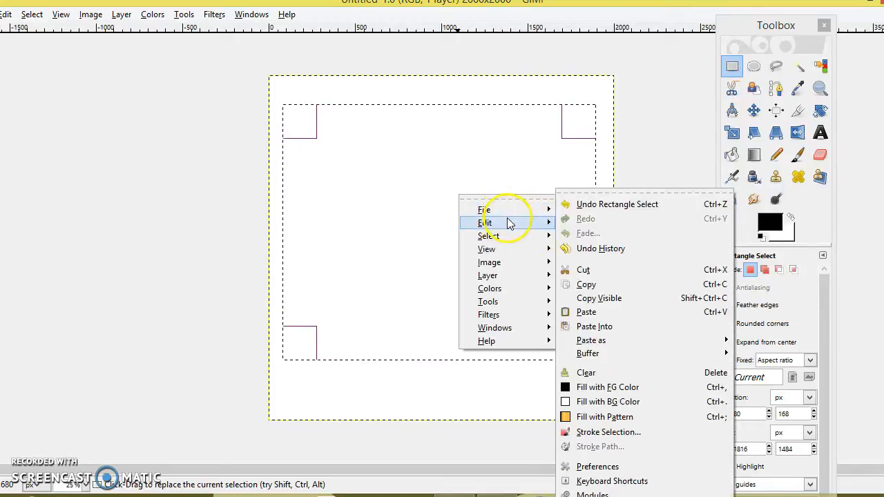
{"action": "left_click", "coordinate": [610, 432]}
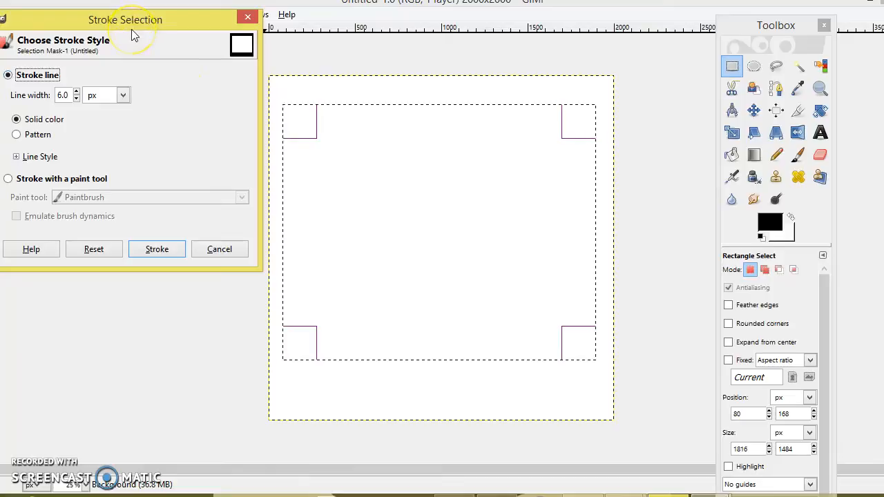
{"action": "left_click", "coordinate": [77, 93]}
{"action": "left_click", "coordinate": [76, 93]}
{"action": "left_click", "coordinate": [76, 94]}
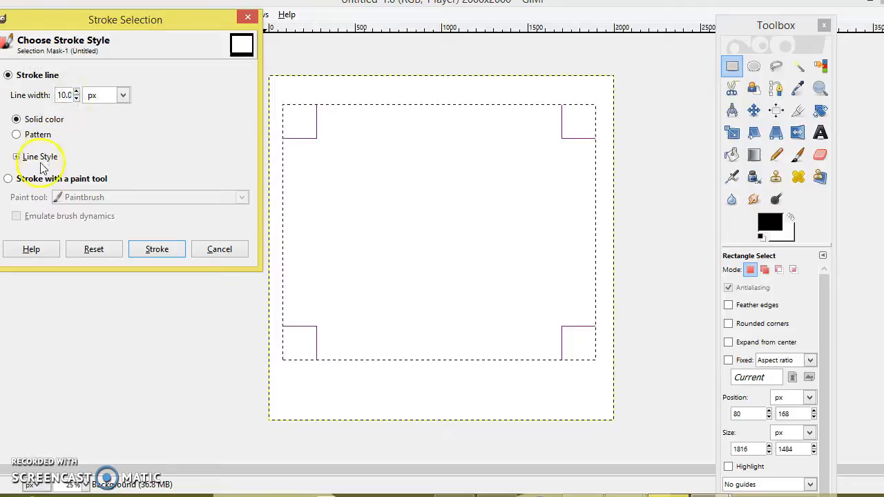
{"action": "left_click", "coordinate": [25, 147]}
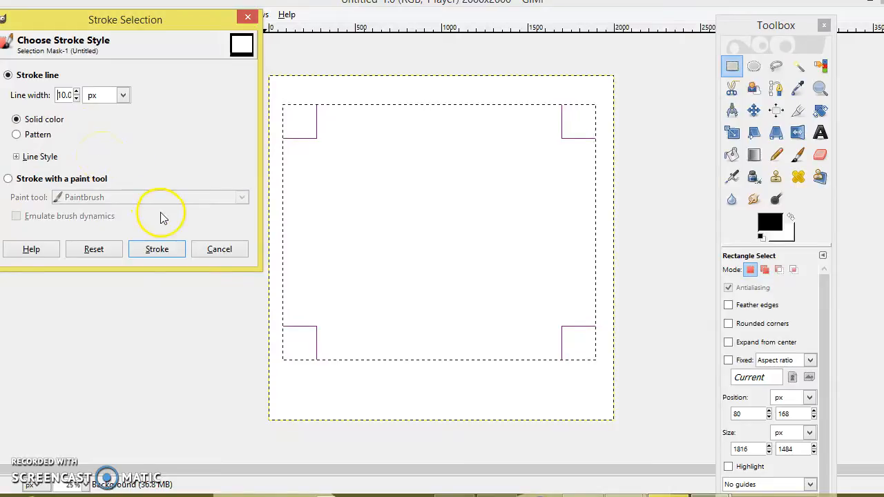
{"action": "left_click", "coordinate": [166, 252]}
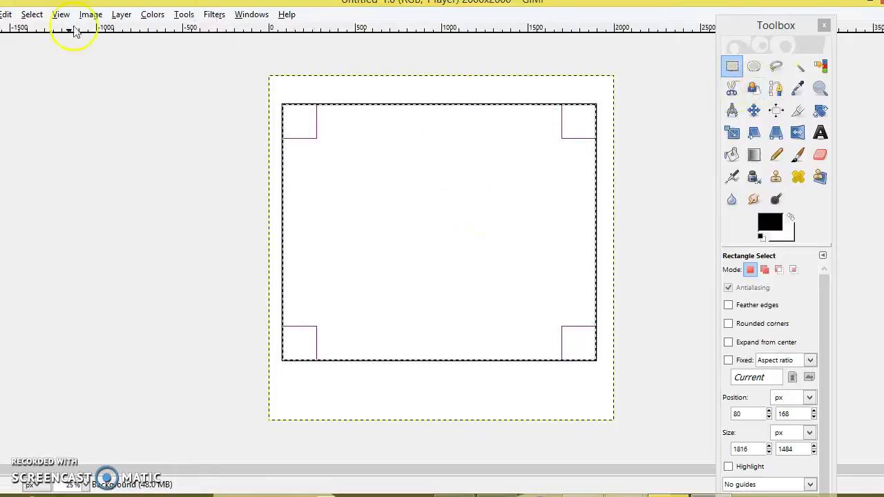
{"action": "left_click", "coordinate": [32, 15]}
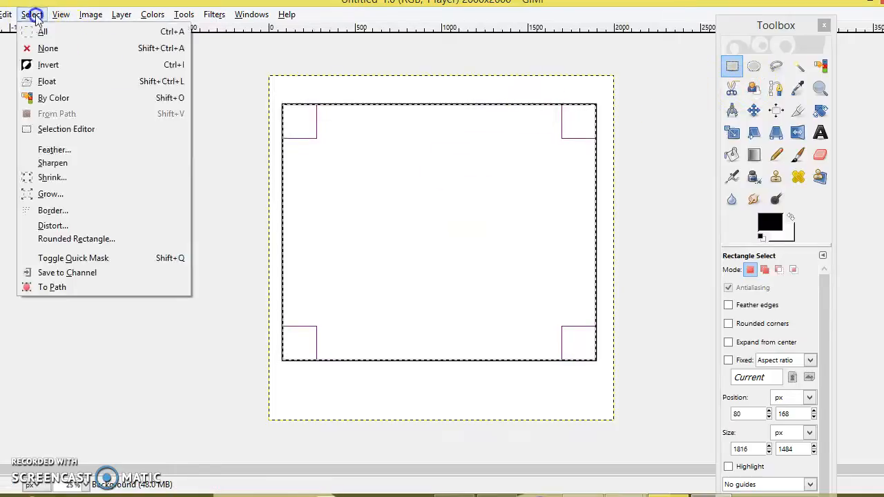
{"action": "left_click", "coordinate": [47, 49]}
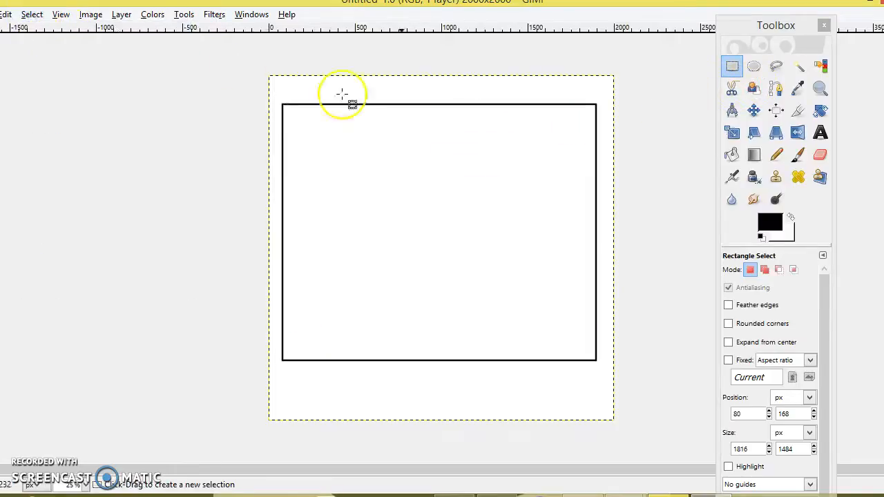
Step: Select a rectangle about 1320 × 596 px in the upper part of the frame and stroke it with a 10 px solid line
{"action": "left_click", "coordinate": [730, 67]}
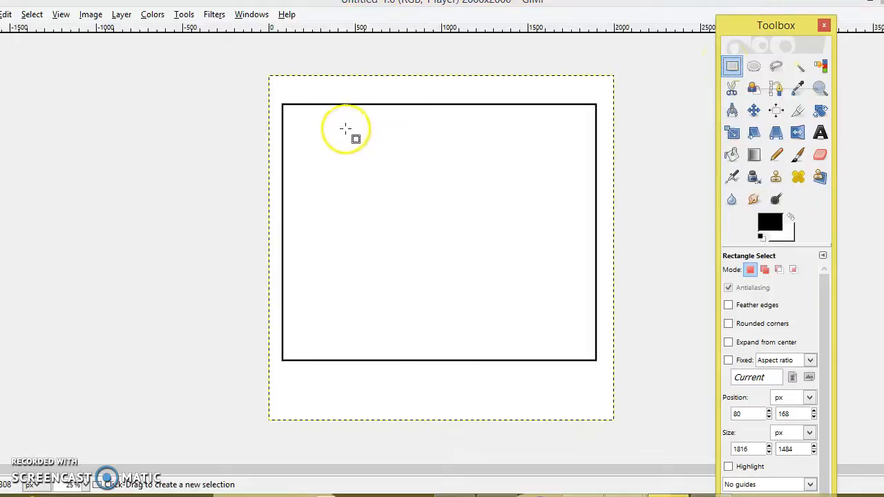
{"action": "left_click_drag", "start_coordinate": [322, 128], "coordinate": [550, 232]}
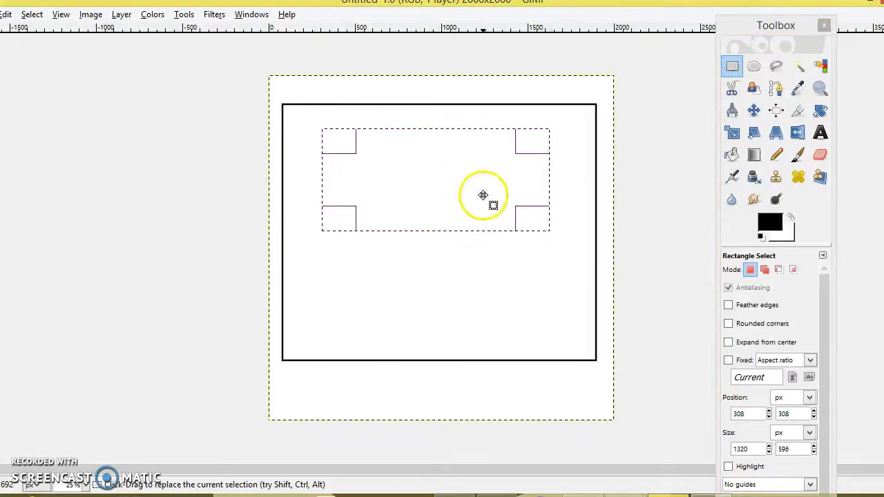
{"action": "right_click", "coordinate": [486, 196]}
{"action": "mouse_move", "coordinate": [500, 218]}
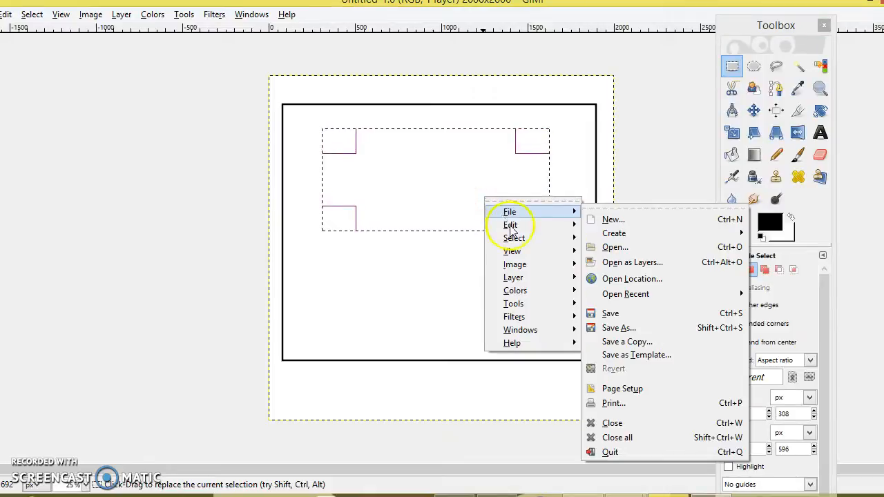
{"action": "left_click", "coordinate": [691, 433]}
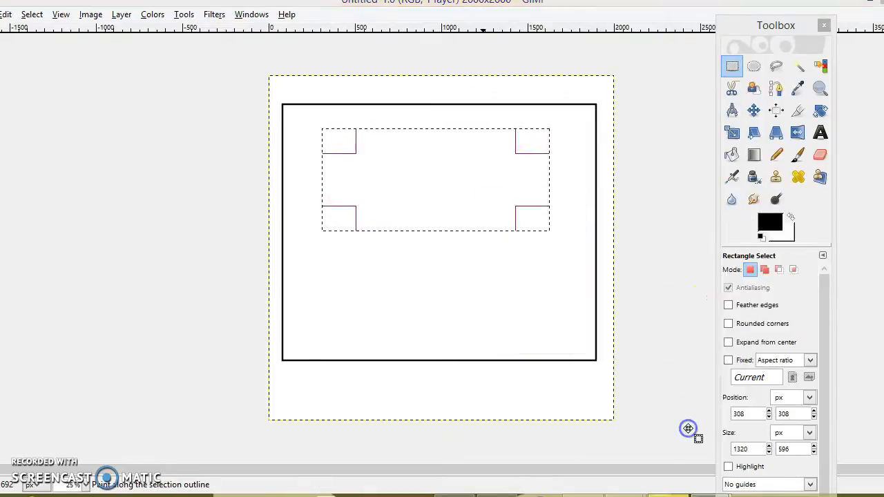
{"action": "left_click", "coordinate": [172, 254]}
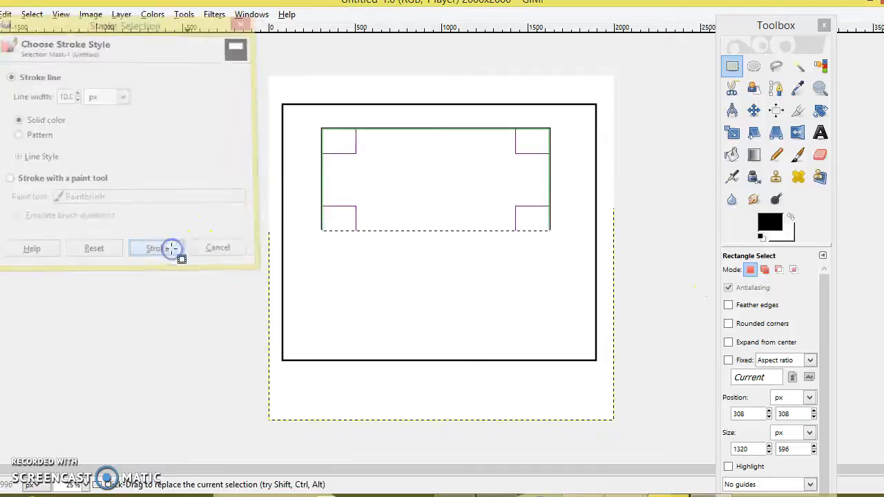
Step: Select a rectangle about 496 × 372 px in the frame's lower-left area and stroke it with a 10 px solid line
{"action": "left_click_drag", "start_coordinate": [478, 191], "coordinate": [467, 332]}
{"action": "left_click_drag", "start_coordinate": [531, 367], "coordinate": [389, 327]}
{"action": "left_click_drag", "start_coordinate": [354, 302], "coordinate": [358, 304]}
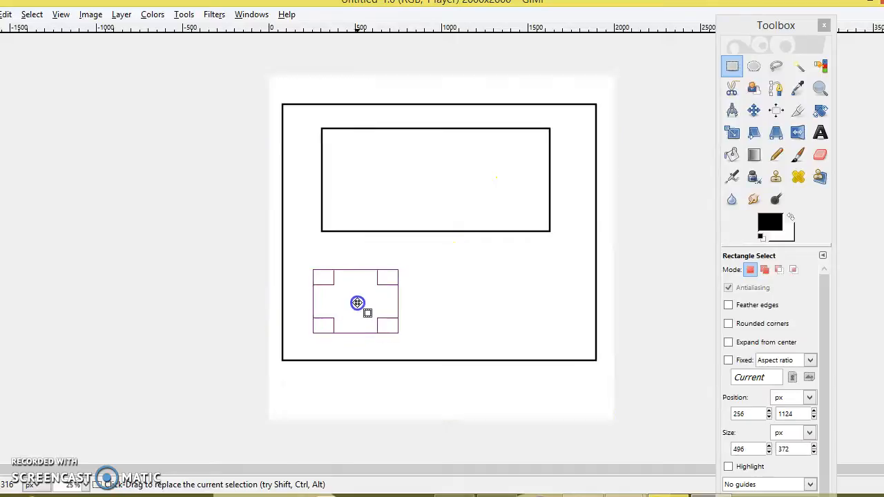
{"action": "right_click", "coordinate": [357, 303]}
{"action": "mouse_move", "coordinate": [422, 325]}
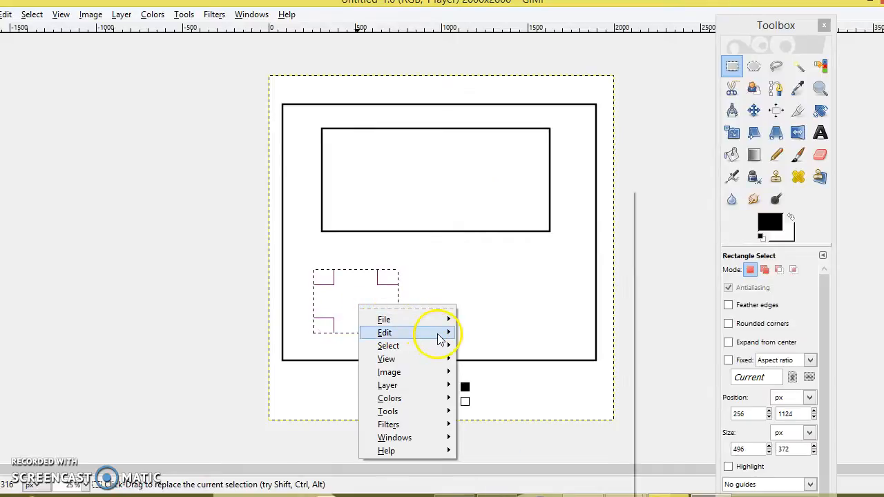
{"action": "left_click", "coordinate": [542, 434]}
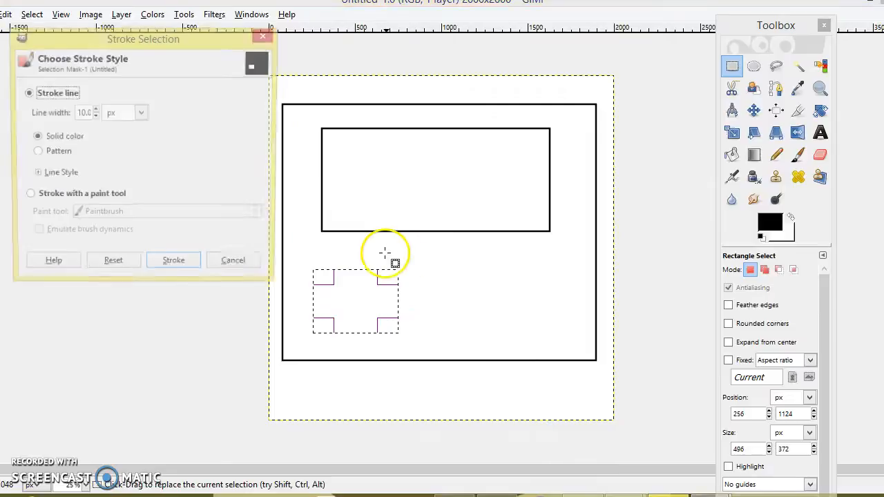
{"action": "left_click", "coordinate": [176, 269]}
Step: Move the selection to the right of the small rectangle, about position 828, 1128, and stroke it with a 10 px line
{"action": "left_click_drag", "start_coordinate": [363, 310], "coordinate": [463, 311]}
{"action": "right_click", "coordinate": [462, 311]}
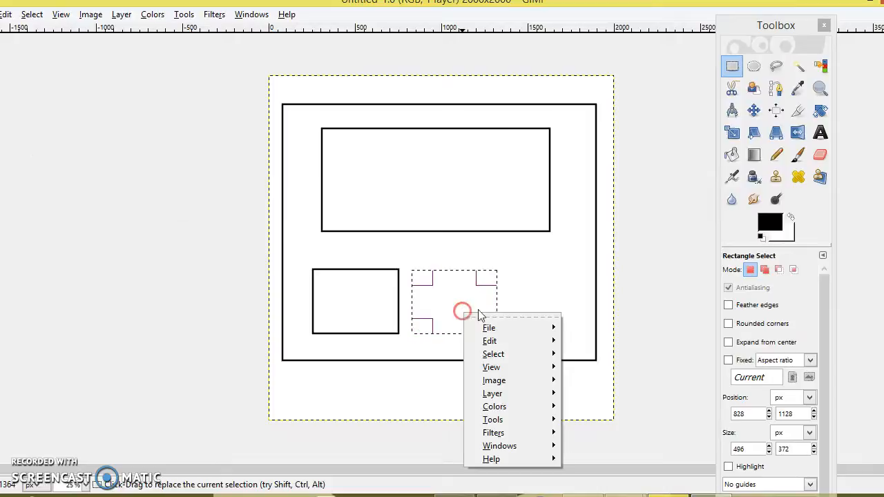
{"action": "mouse_move", "coordinate": [523, 340]}
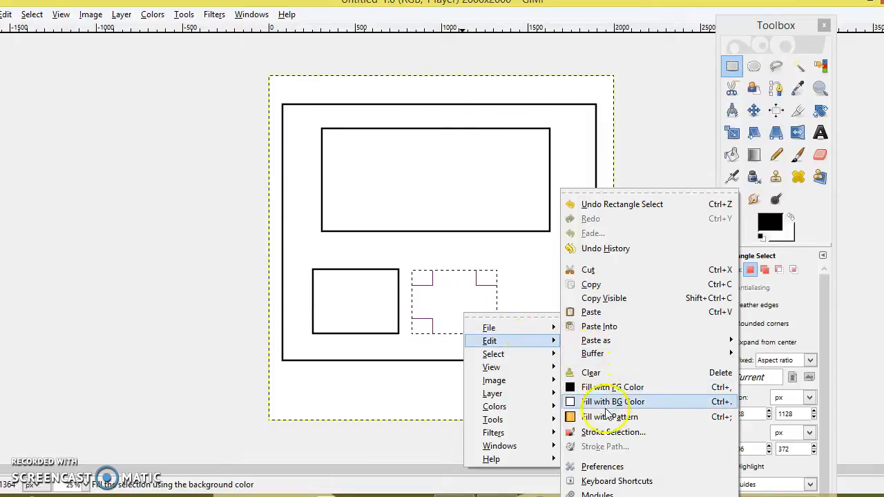
{"action": "left_click", "coordinate": [601, 432]}
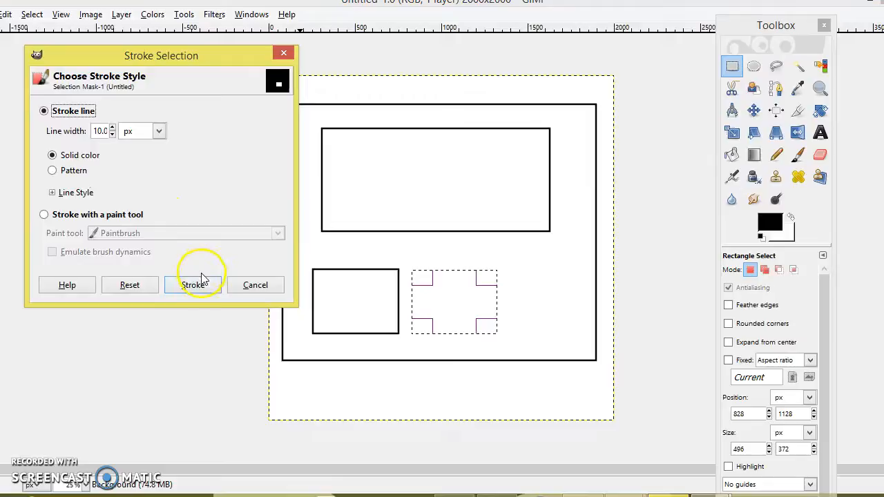
{"action": "left_click", "coordinate": [193, 285]}
Step: Move the selection to about position 1372, 1128 and stroke a third small rectangle with a 10 px line
{"action": "left_click_drag", "start_coordinate": [449, 304], "coordinate": [542, 303]}
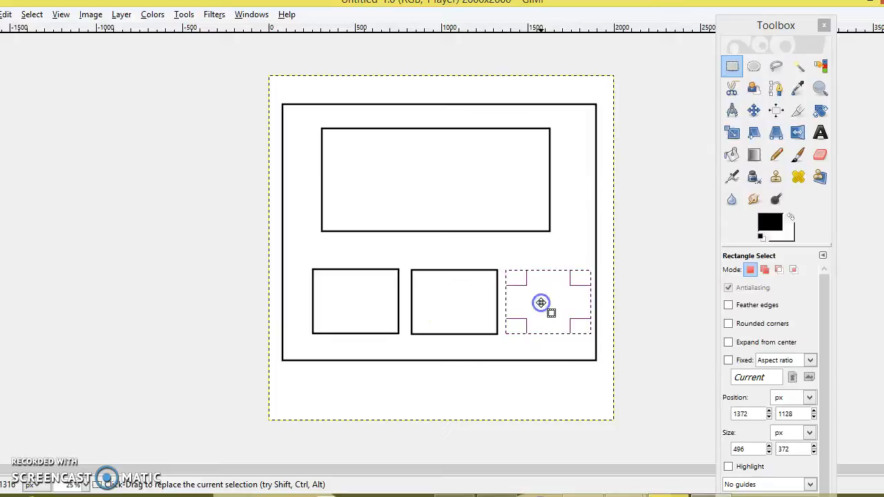
{"action": "right_click", "coordinate": [541, 303]}
{"action": "mouse_move", "coordinate": [600, 334]}
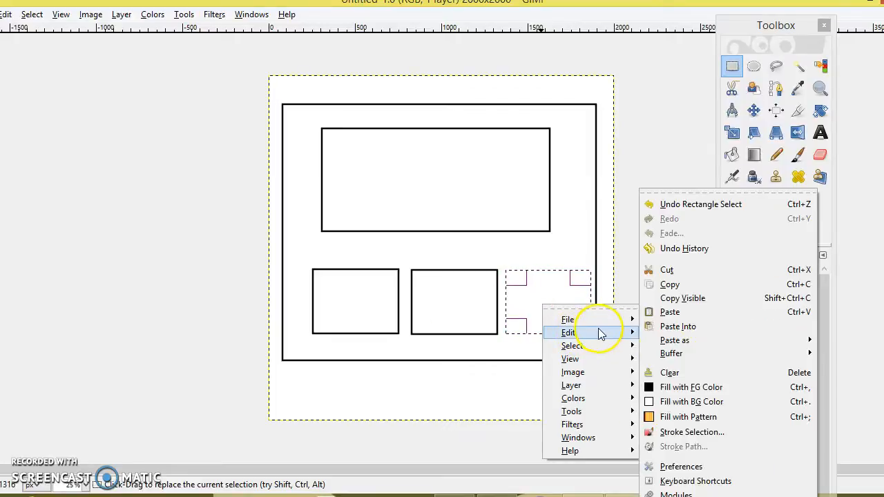
{"action": "left_click", "coordinate": [737, 433]}
{"action": "left_click", "coordinate": [210, 303]}
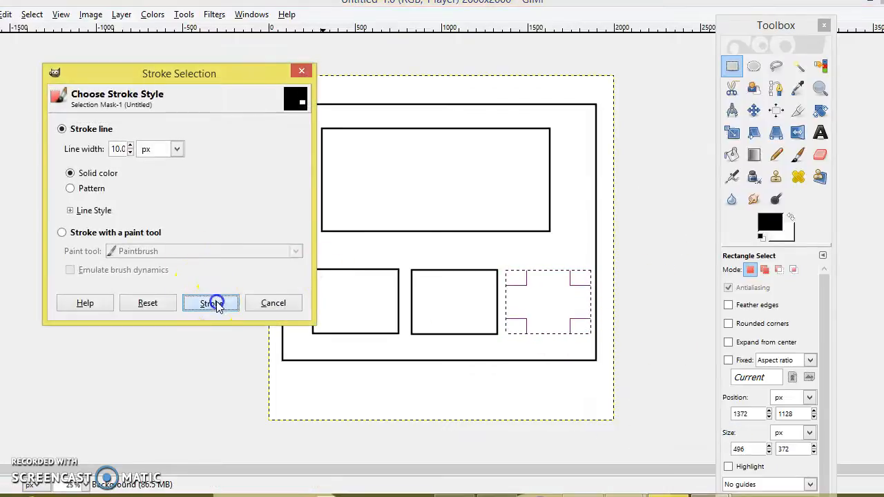
Step: Move the rectangular selection up to about position 1192, 848 and convert it to an elliptical selection
{"action": "mouse_move", "coordinate": [549, 308]}
{"action": "left_mouse_down"}
{"action": "mouse_move", "coordinate": [577, 331]}
{"action": "mouse_move", "coordinate": [519, 259]}
{"action": "left_mouse_up"}
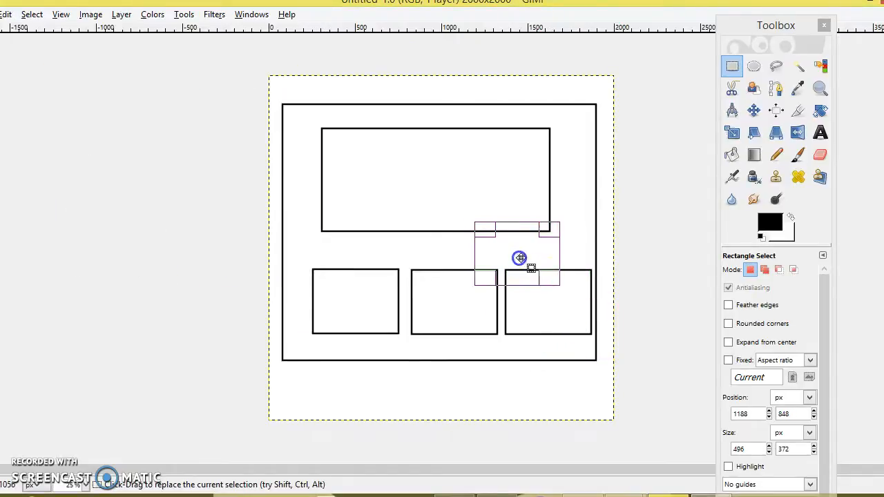
{"action": "left_click", "coordinate": [754, 68]}
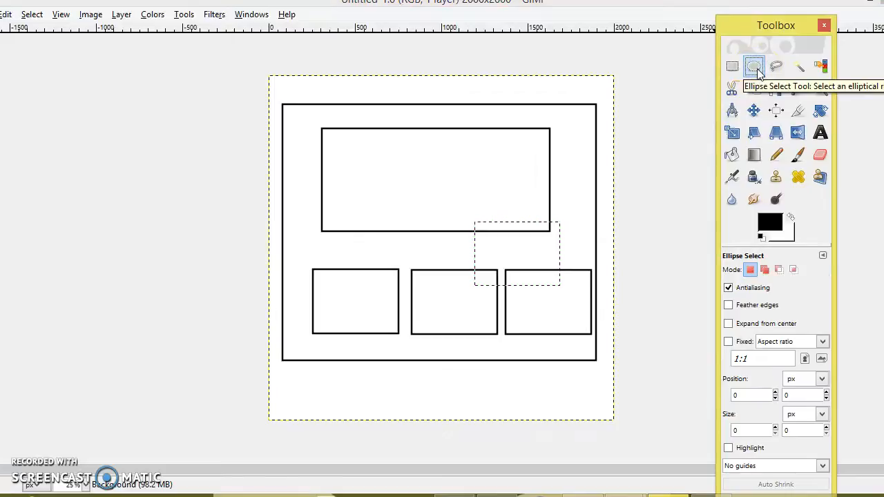
{"action": "left_click", "coordinate": [524, 270]}
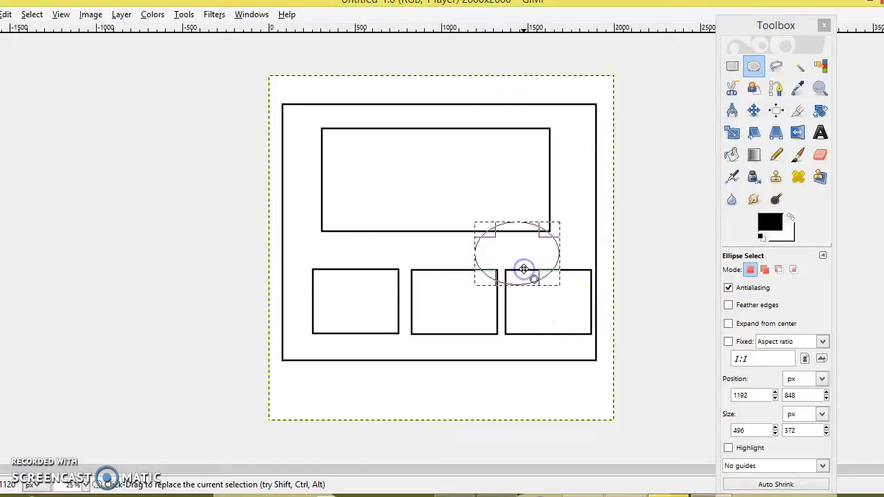
Step: Try feathering the edges of the elliptical selection with a radius of about 13
{"action": "left_click", "coordinate": [729, 305]}
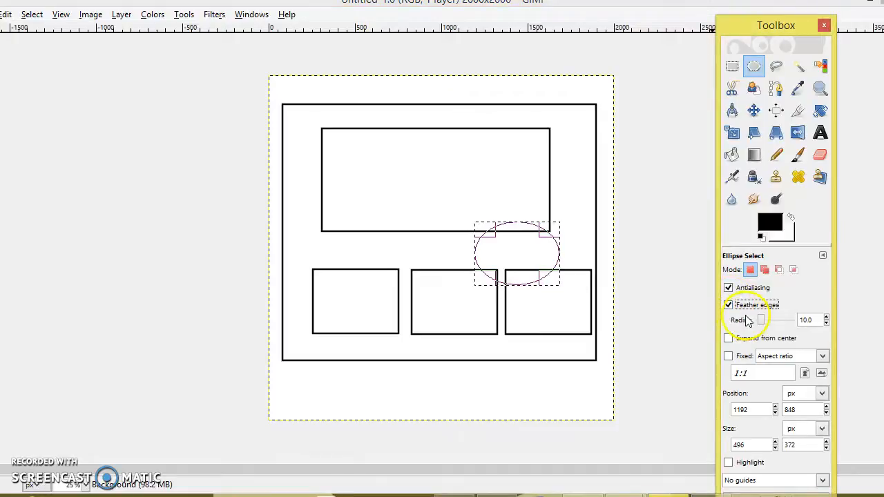
{"action": "mouse_move", "coordinate": [764, 320]}
{"action": "left_mouse_down"}
{"action": "mouse_move", "coordinate": [784, 324]}
{"action": "mouse_move", "coordinate": [761, 319]}
{"action": "left_mouse_up"}
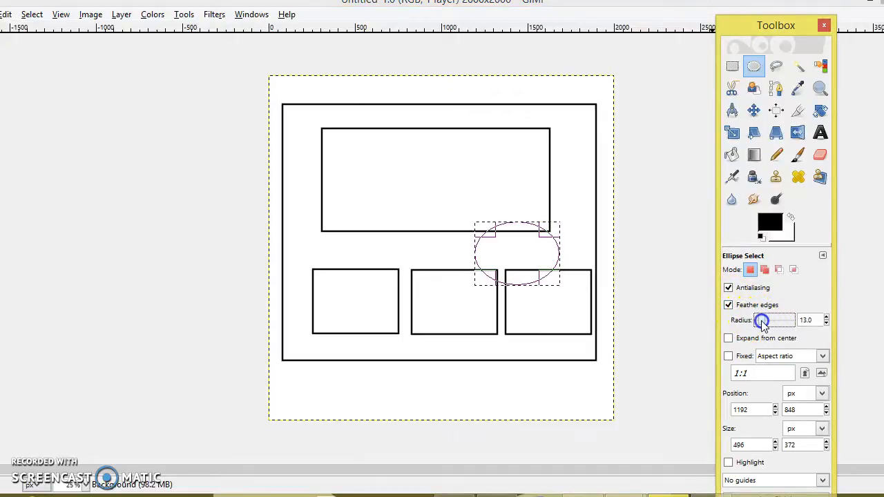
{"action": "left_click", "coordinate": [729, 306]}
Step: Return to a rectangular selection and try rounded corners with a radius of about 71, then 0
{"action": "left_click", "coordinate": [732, 65]}
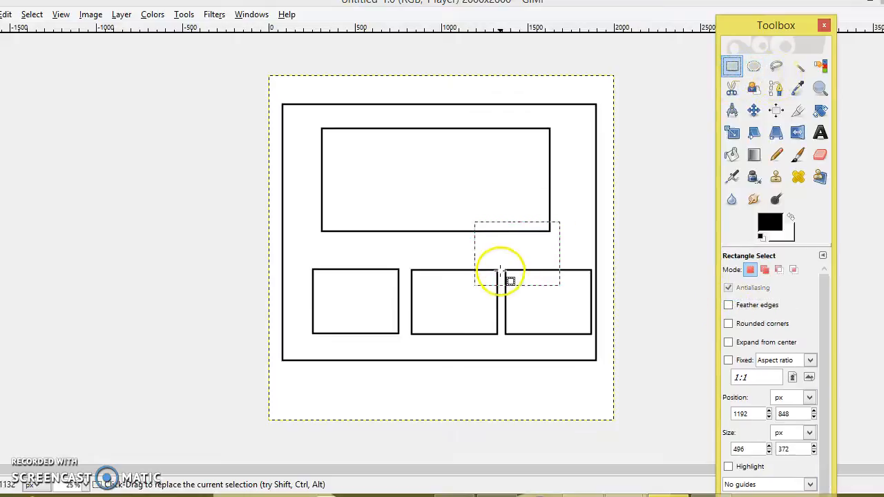
{"action": "left_click", "coordinate": [728, 324]}
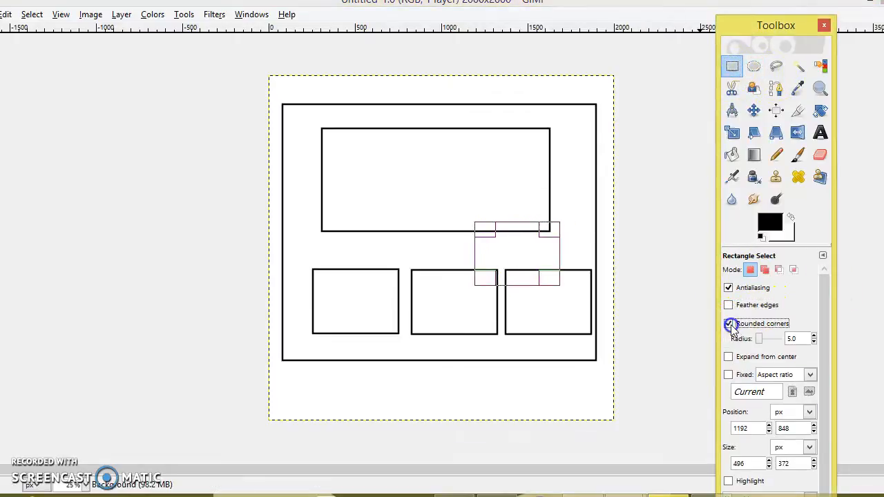
{"action": "left_click", "coordinate": [753, 339]}
{"action": "left_click_drag", "start_coordinate": [758, 338], "coordinate": [771, 341]}
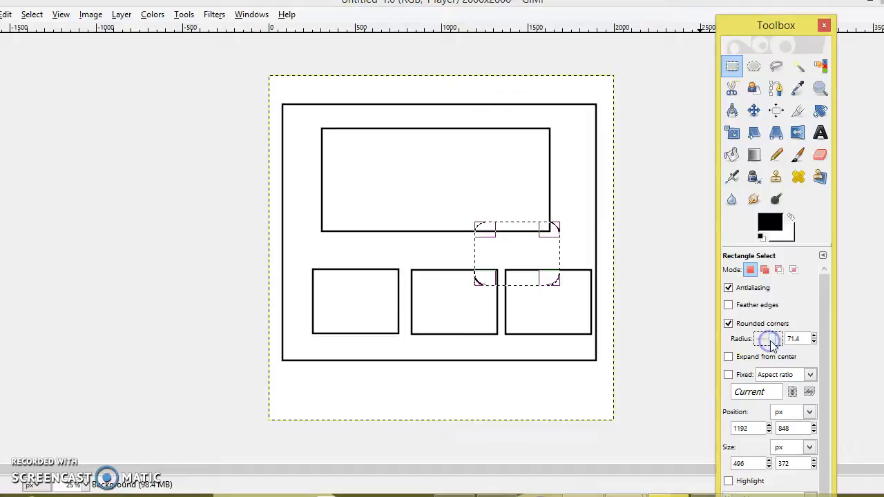
{"action": "left_click_drag", "start_coordinate": [773, 346], "coordinate": [730, 339]}
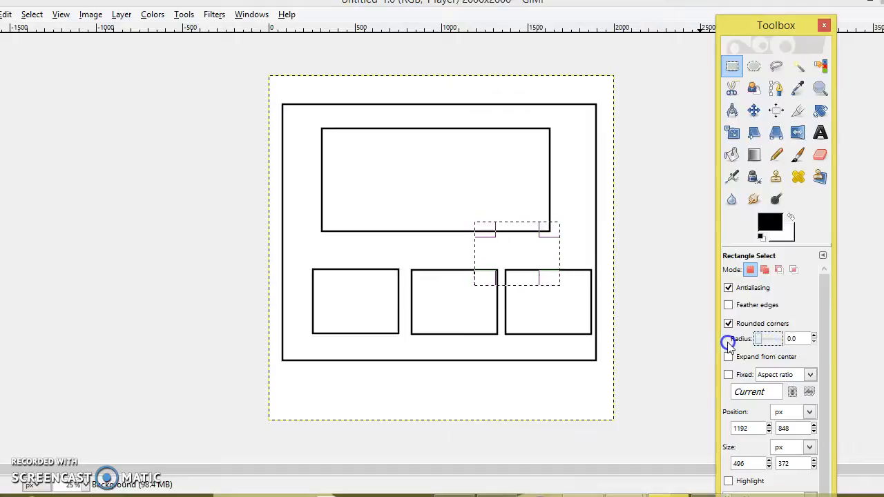
Step: Clear the current selection so that nothing in the image is selected
{"action": "left_click", "coordinate": [523, 256]}
{"action": "left_click", "coordinate": [32, 14]}
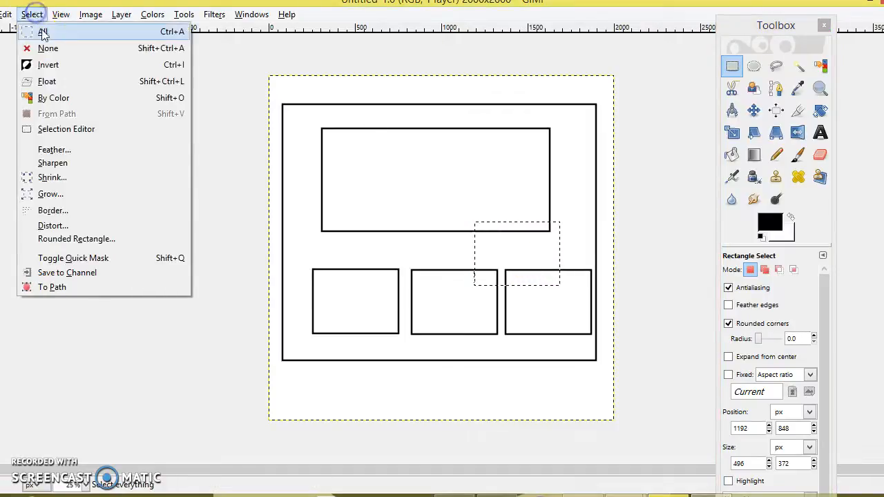
{"action": "left_click", "coordinate": [43, 46]}
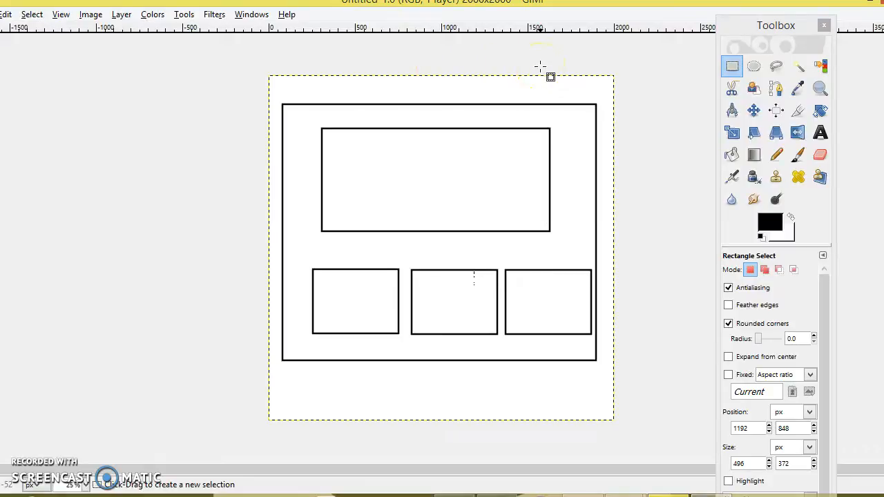
Step: Choose the Bucket Fill tool and set the foreground color to the gray ababab
{"action": "left_click", "coordinate": [733, 158]}
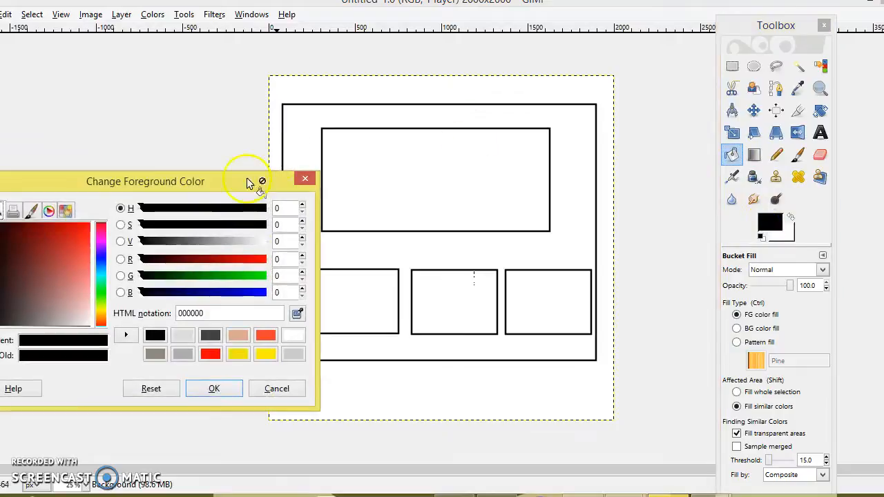
{"action": "left_click_drag", "start_coordinate": [171, 185], "coordinate": [384, 157]}
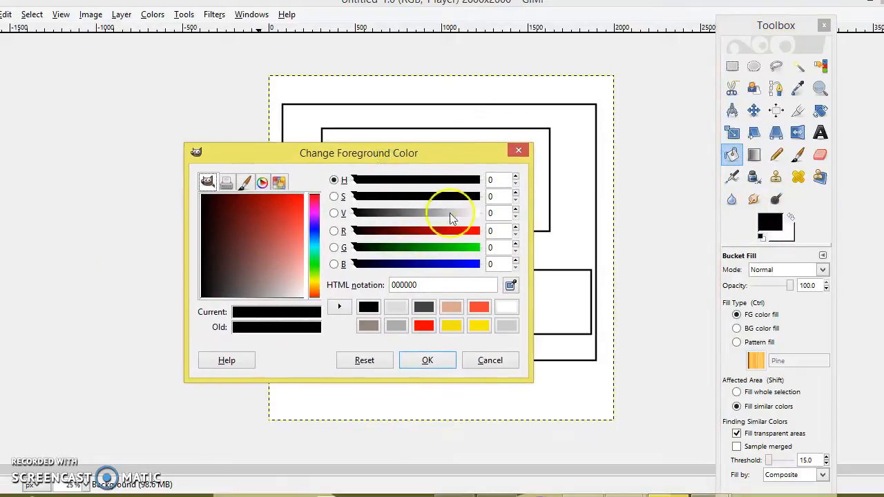
{"action": "mouse_move", "coordinate": [274, 263]}
{"action": "left_mouse_down"}
{"action": "mouse_move", "coordinate": [203, 259]}
{"action": "mouse_move", "coordinate": [282, 233]}
{"action": "mouse_move", "coordinate": [319, 238]}
{"action": "mouse_move", "coordinate": [316, 219]}
{"action": "mouse_move", "coordinate": [290, 211]}
{"action": "mouse_move", "coordinate": [259, 254]}
{"action": "left_mouse_up"}
{"action": "left_click", "coordinate": [435, 288]}
{"action": "left_click_drag", "start_coordinate": [436, 288], "coordinate": [377, 282]}
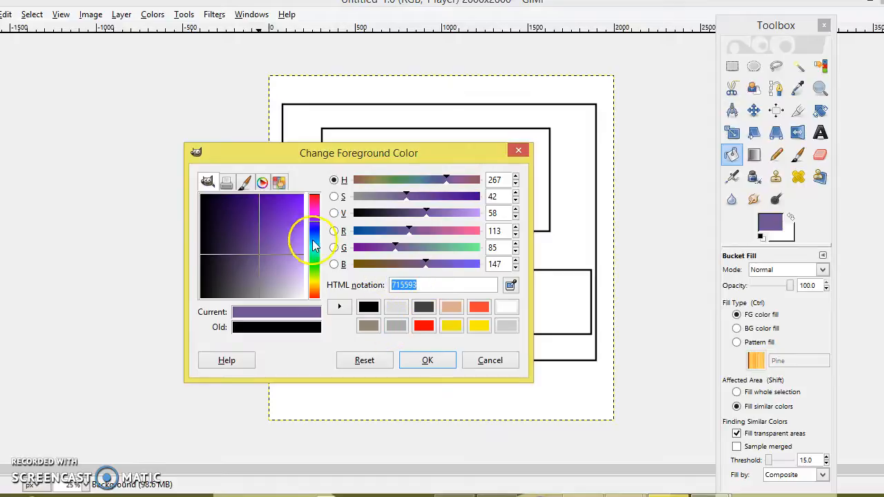
{"action": "left_click", "coordinate": [398, 327]}
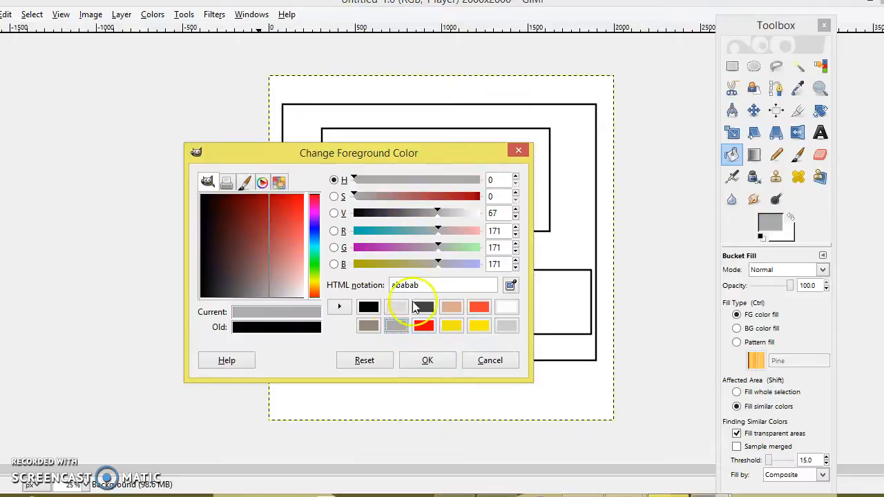
{"action": "left_click", "coordinate": [441, 360]}
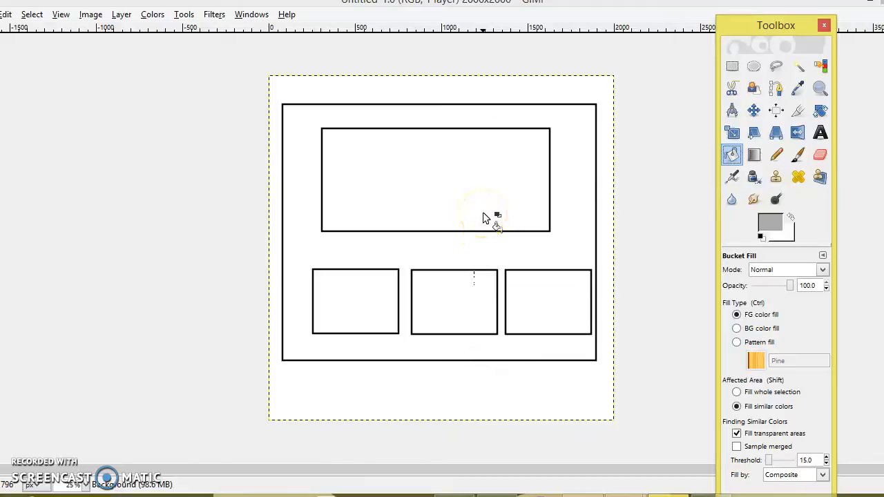
Step: Fill the large upper rectangle and the three small rectangles below it with the gray foreground color
{"action": "left_click", "coordinate": [484, 214]}
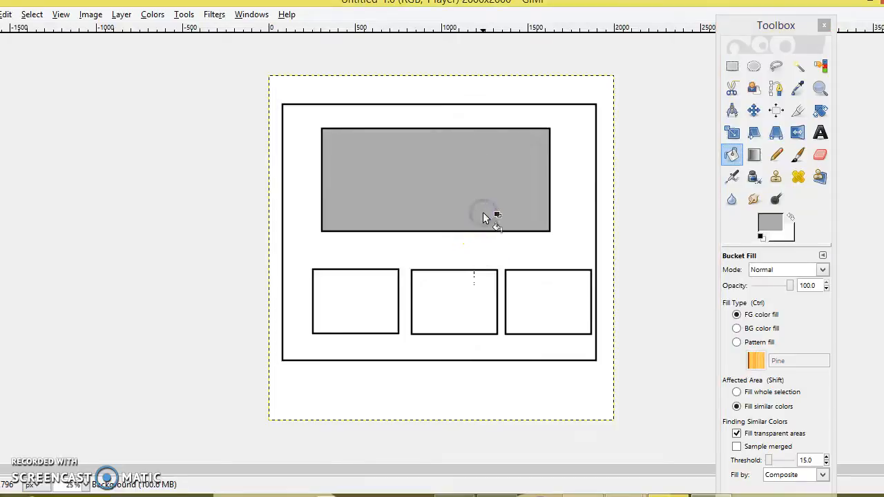
{"action": "left_click", "coordinate": [372, 314]}
{"action": "left_click", "coordinate": [470, 315]}
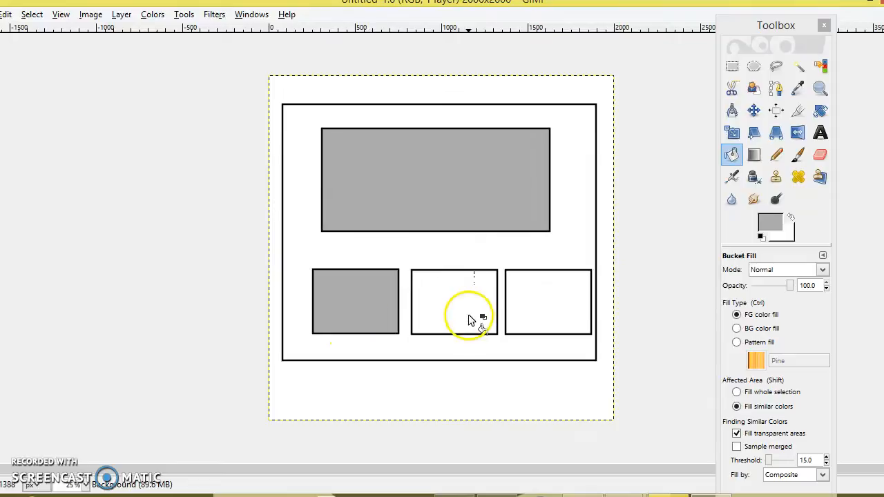
{"action": "left_click", "coordinate": [533, 316]}
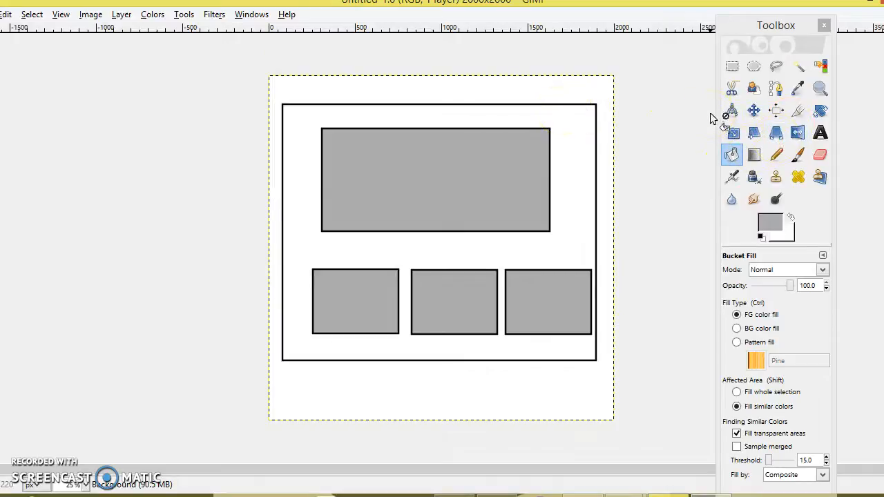
Step: Choose the Text tool and set its text color to black
{"action": "left_click", "coordinate": [822, 143]}
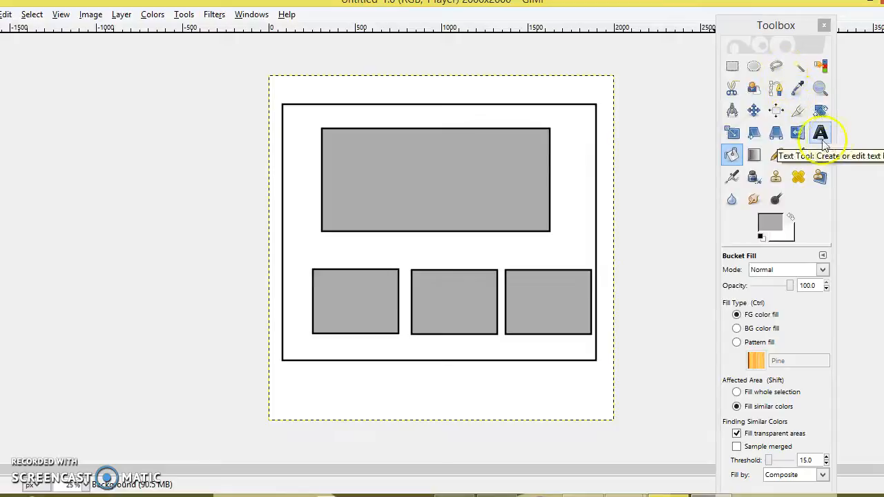
{"action": "left_click", "coordinate": [824, 144]}
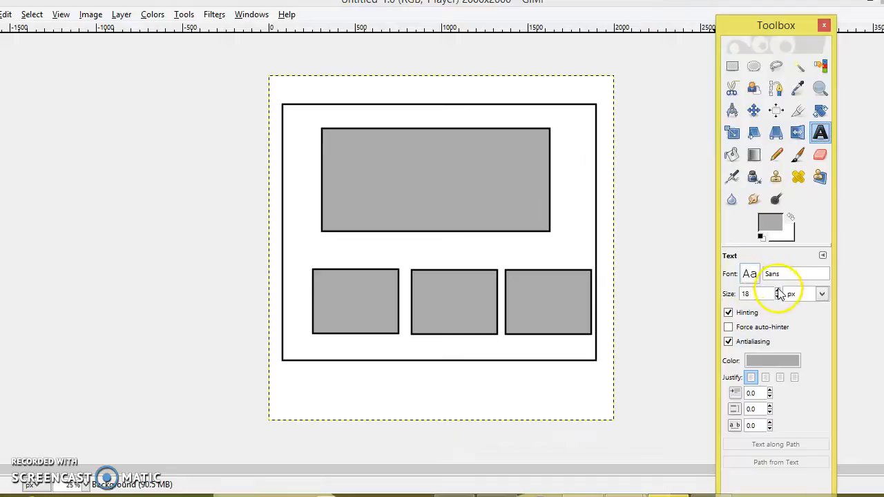
{"action": "left_click", "coordinate": [773, 360]}
{"action": "left_click", "coordinate": [295, 263]}
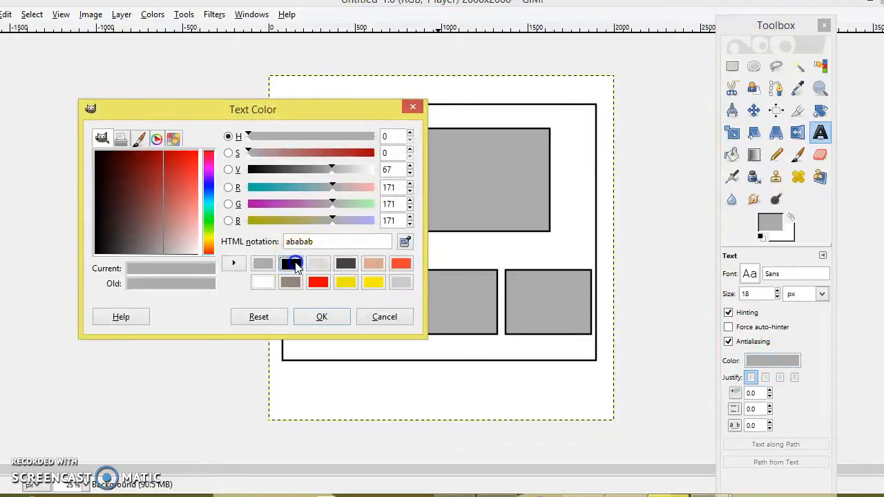
{"action": "left_click", "coordinate": [324, 317]}
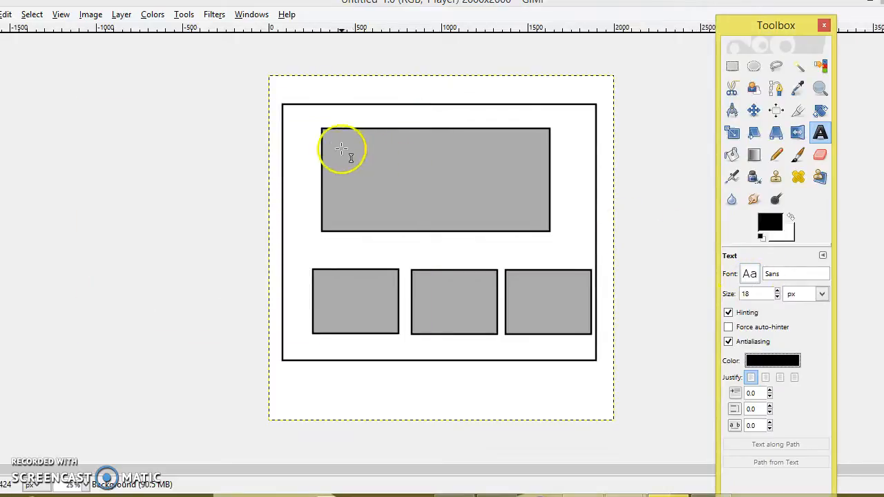
Step: Add the text "Header" in a text box about 1136 × 396 px inside the large gray rectangle
{"action": "left_click_drag", "start_coordinate": [339, 144], "coordinate": [536, 213]}
{"action": "type", "text": "H"}
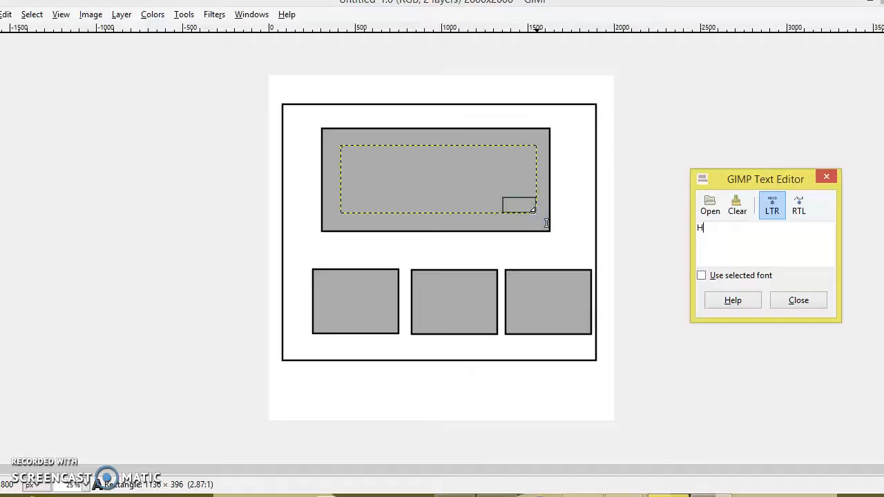
{"action": "type", "text": "eader"}
{"action": "left_click", "coordinate": [799, 301]}
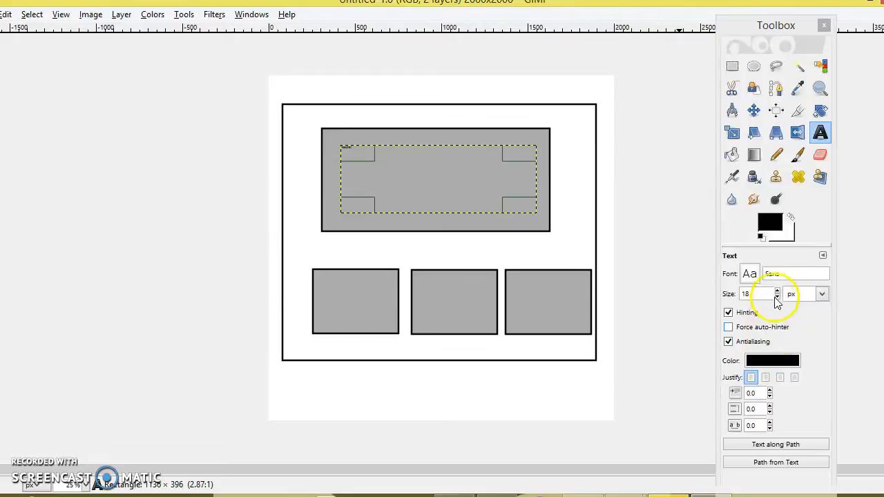
Step: Enlarge the "Header" text to 245 px and center it in the rectangle, reducing its box to about 944 × 368 px
{"action": "left_click", "coordinate": [777, 290]}
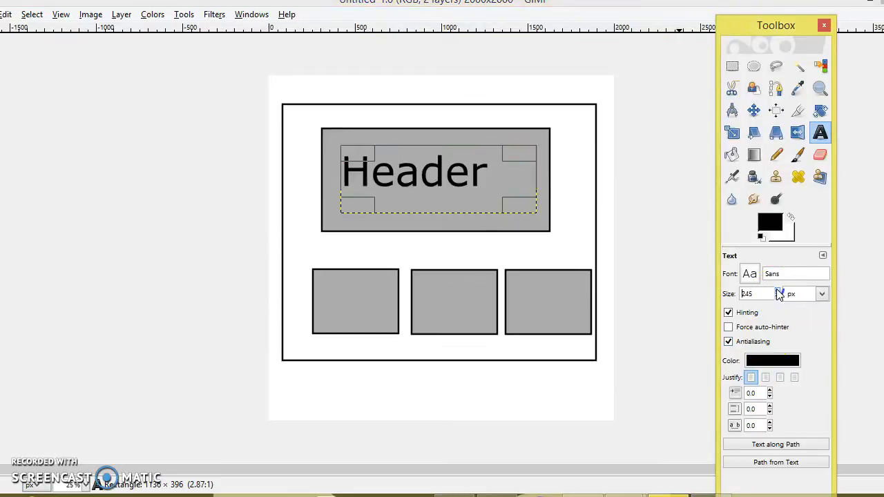
{"action": "left_click_drag", "start_coordinate": [434, 179], "coordinate": [448, 184]}
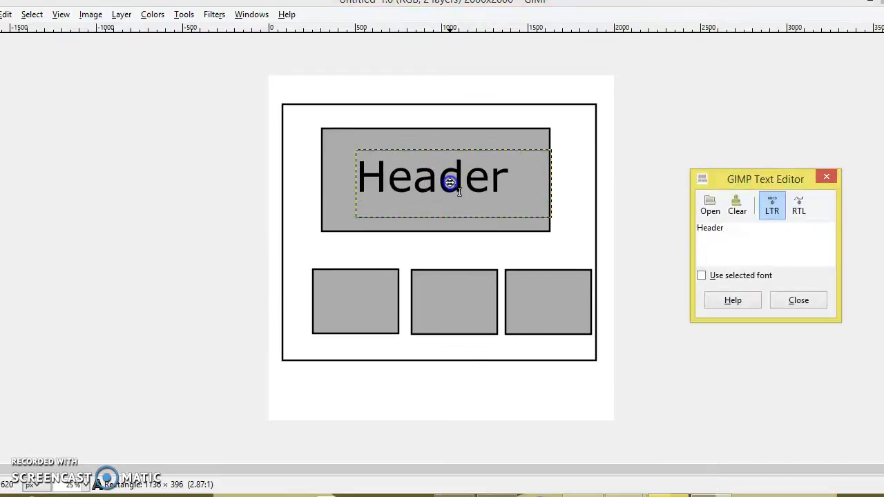
{"action": "left_click_drag", "start_coordinate": [548, 214], "coordinate": [515, 209]}
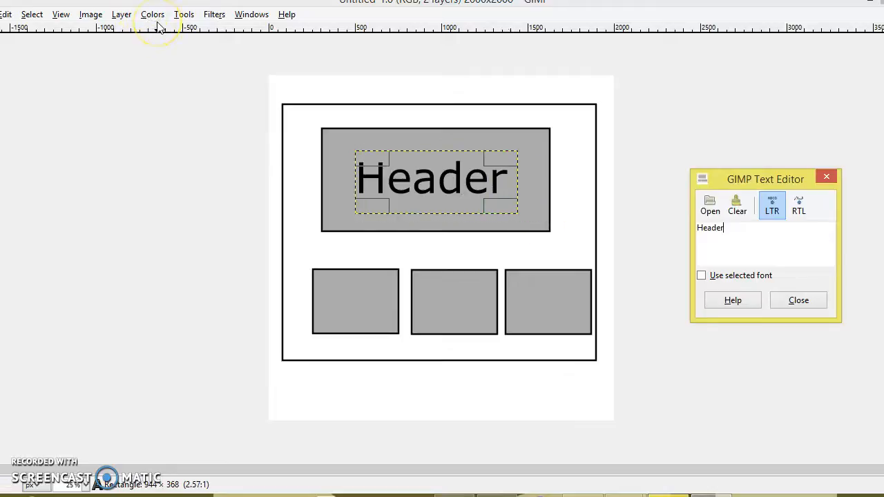
Step: Create a new transparent 2000 × 2000 px layer named "Box1"
{"action": "left_click", "coordinate": [121, 15]}
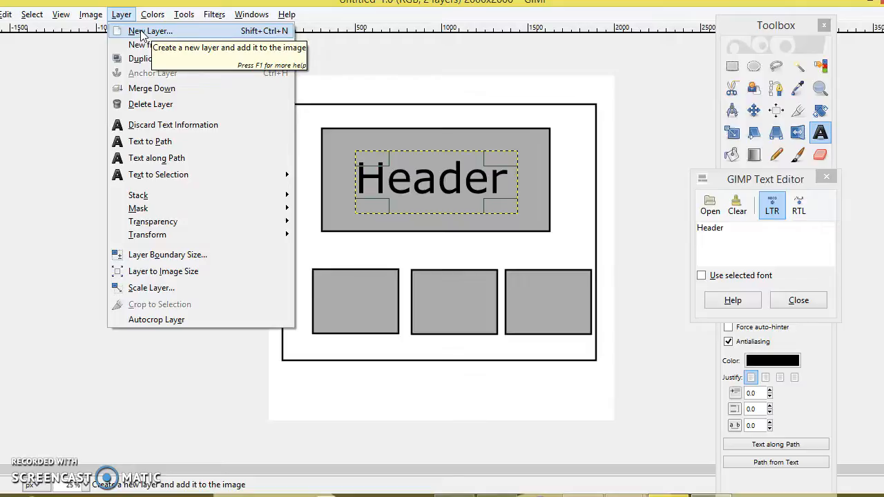
{"action": "left_click", "coordinate": [141, 31]}
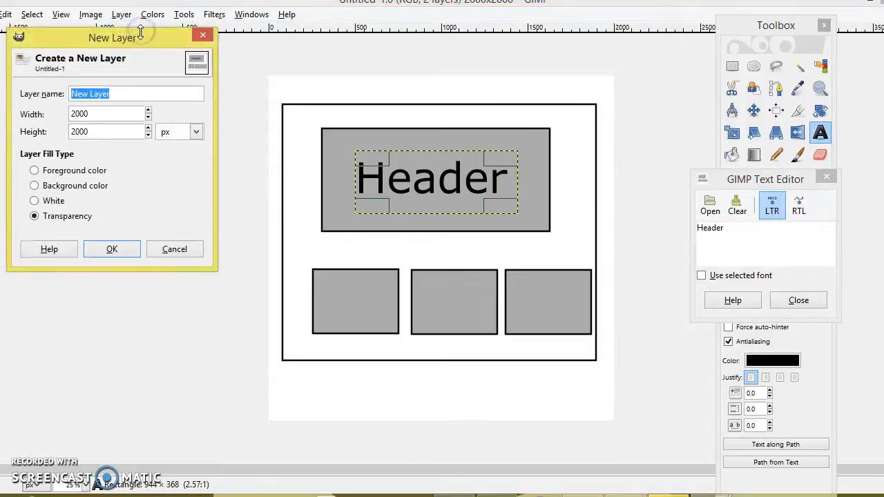
{"action": "key", "text": "BackSpace"}
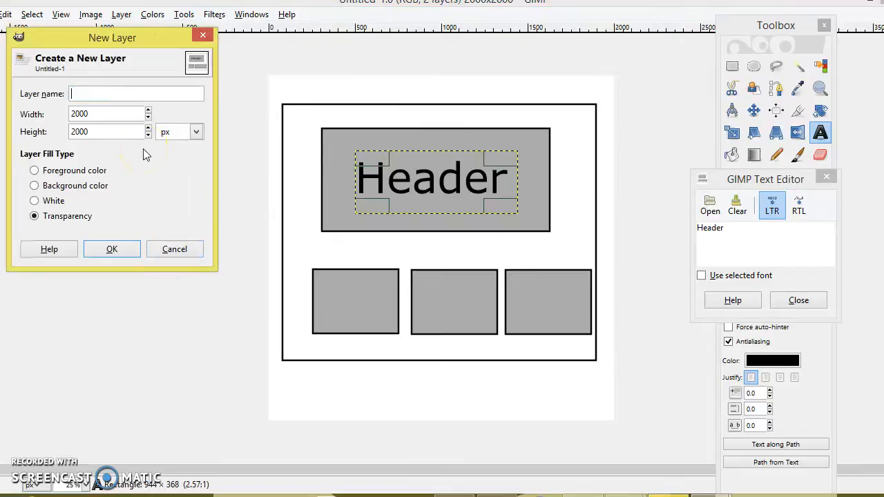
{"action": "type", "text": "Box1"}
{"action": "key", "text": "Return"}
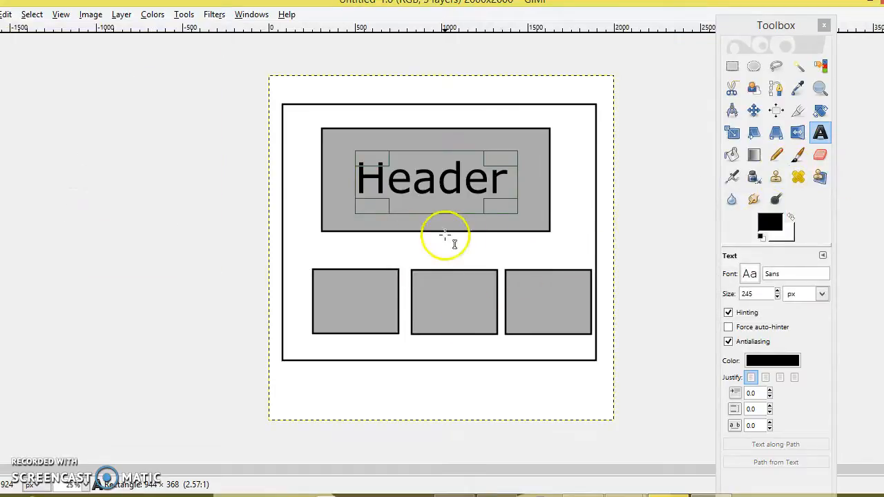
Step: Add the text "Page" over the first small rectangle and enlarge its text box to about 528 × 296 px
{"action": "left_click_drag", "start_coordinate": [329, 289], "coordinate": [378, 315]}
{"action": "type", "text": "Page"}
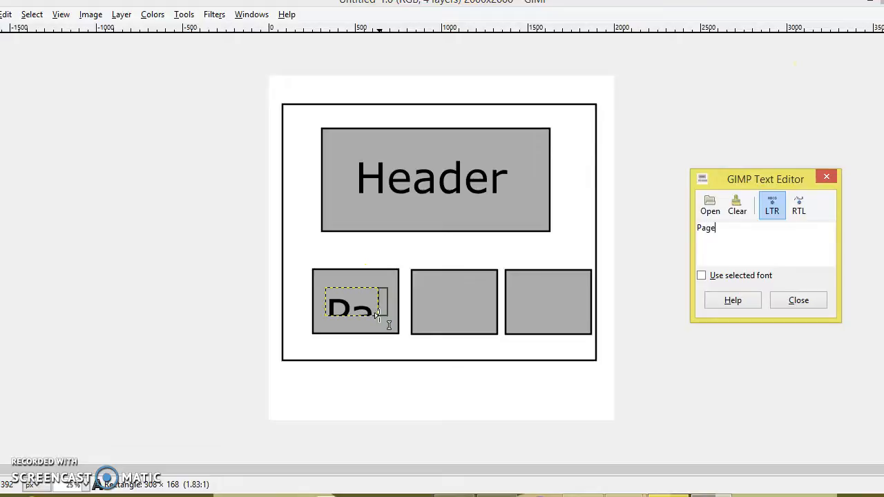
{"action": "left_click", "coordinate": [381, 326]}
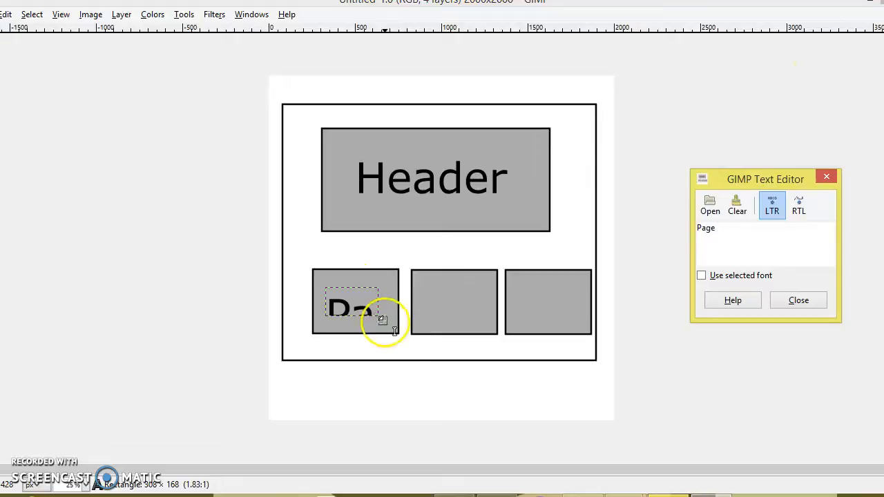
{"action": "left_click", "coordinate": [863, 285]}
{"action": "left_click", "coordinate": [799, 299]}
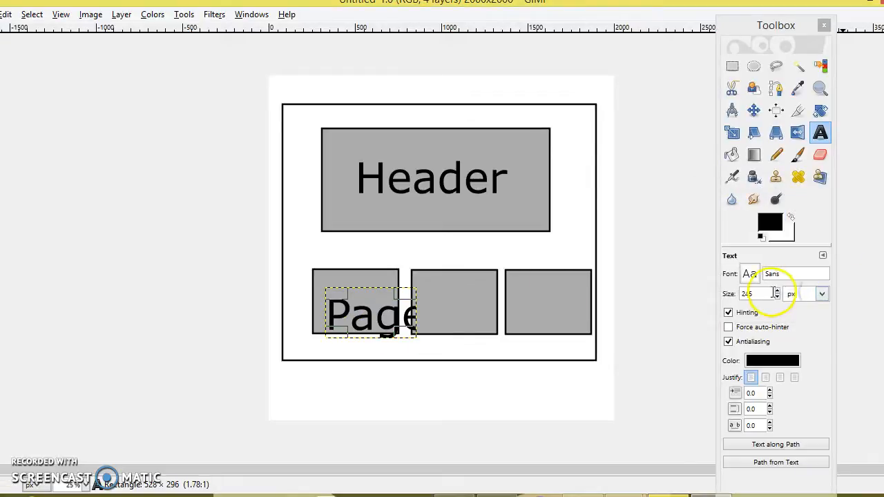
Step: Reduce the "Page" text to 149 px and move it inside the first small rectangle
{"action": "left_click", "coordinate": [778, 298]}
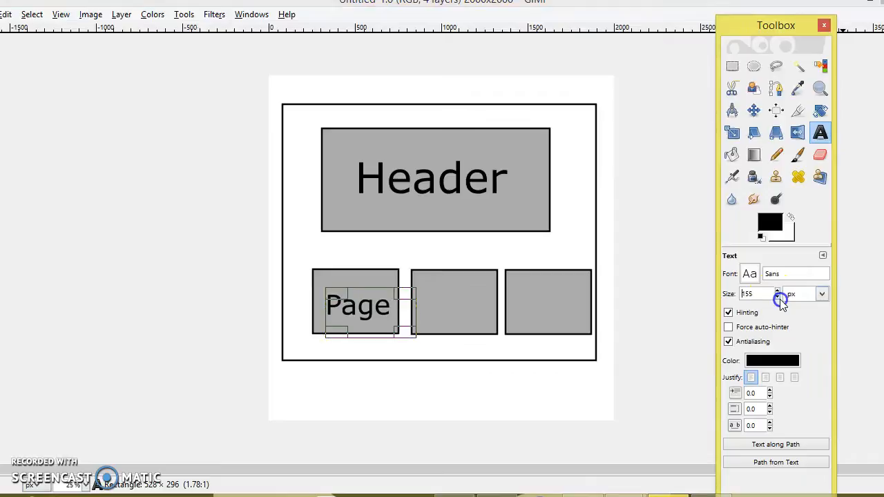
{"action": "left_click_drag", "start_coordinate": [380, 311], "coordinate": [375, 304]}
Step: Create a new transparent 2000 × 2000 px layer named "Box2"
{"action": "left_click", "coordinate": [121, 13]}
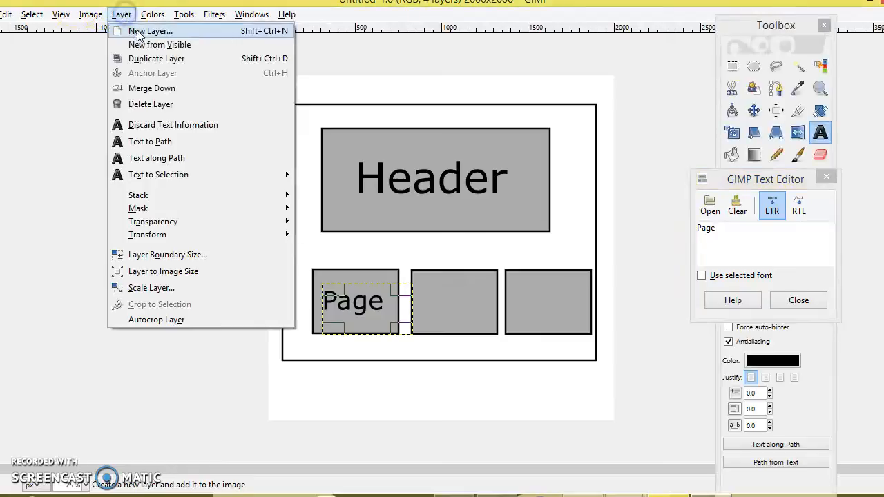
{"action": "left_click", "coordinate": [137, 32]}
{"action": "left_click", "coordinate": [201, 147]}
{"action": "key", "text": "BackSpace"}
{"action": "type", "text": "2"}
{"action": "key", "text": "Return"}
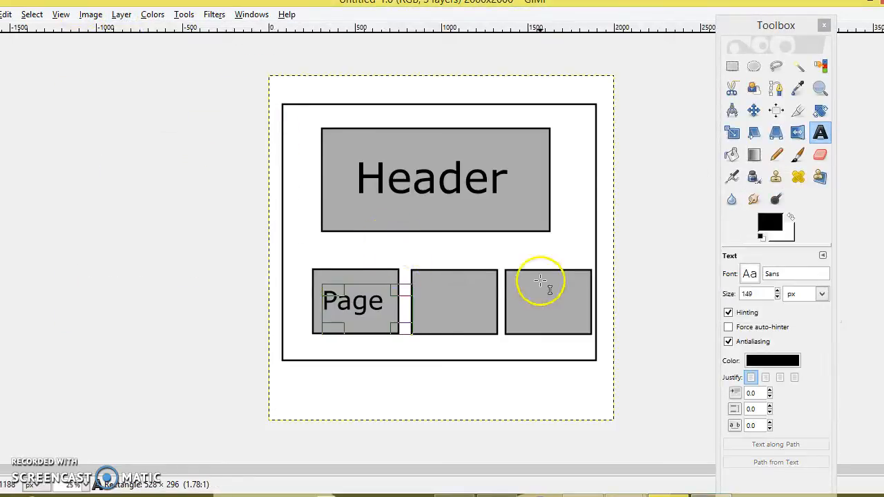
{"action": "key", "text": "Tab"}
Step: Add the text "Page" in a text box about 724 × 256 px and center the word in the middle small rectangle
{"action": "left_click_drag", "start_coordinate": [436, 297], "coordinate": [561, 340]}
{"action": "type", "text": "Page"}
{"action": "left_click_drag", "start_coordinate": [500, 322], "coordinate": [465, 319]}
{"action": "left_click", "coordinate": [469, 317]}
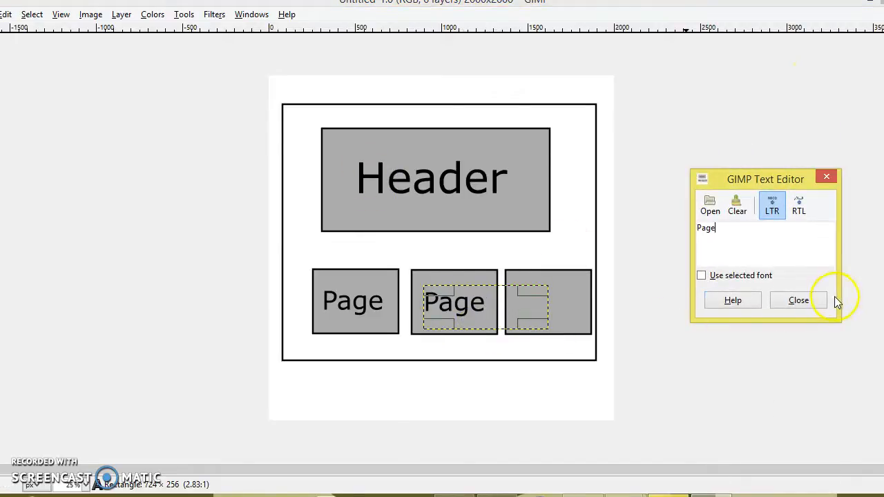
{"action": "left_click", "coordinate": [797, 300]}
Step: Create another transparent 2000 × 2000 px layer for the third small box
{"action": "left_click", "coordinate": [121, 14]}
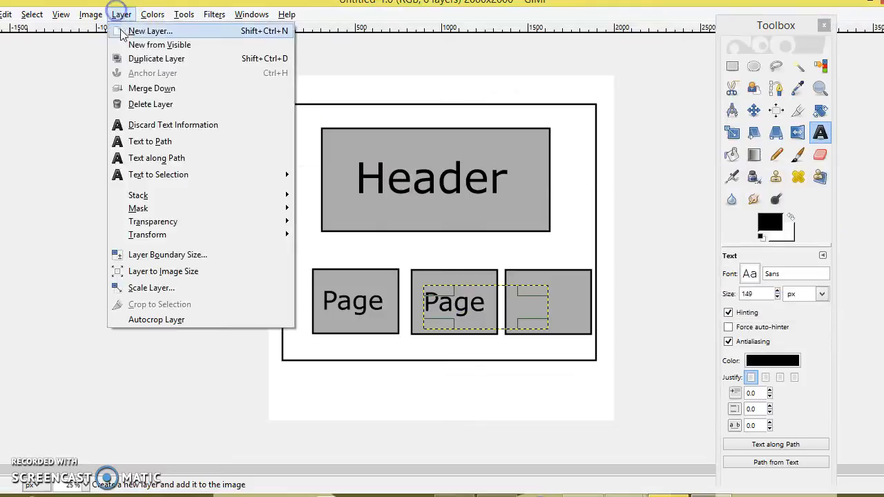
{"action": "left_click", "coordinate": [123, 30]}
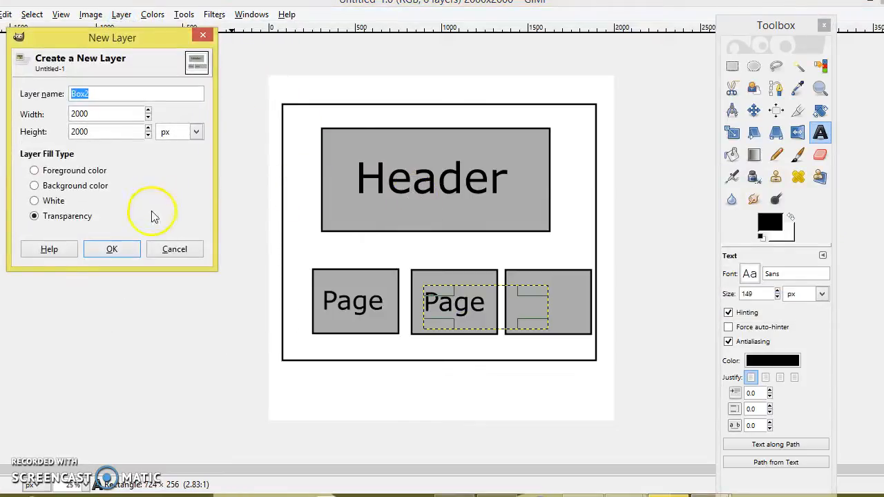
{"action": "left_click", "coordinate": [124, 94]}
{"action": "key", "text": "BackSpace"}
{"action": "left_click", "coordinate": [113, 246]}
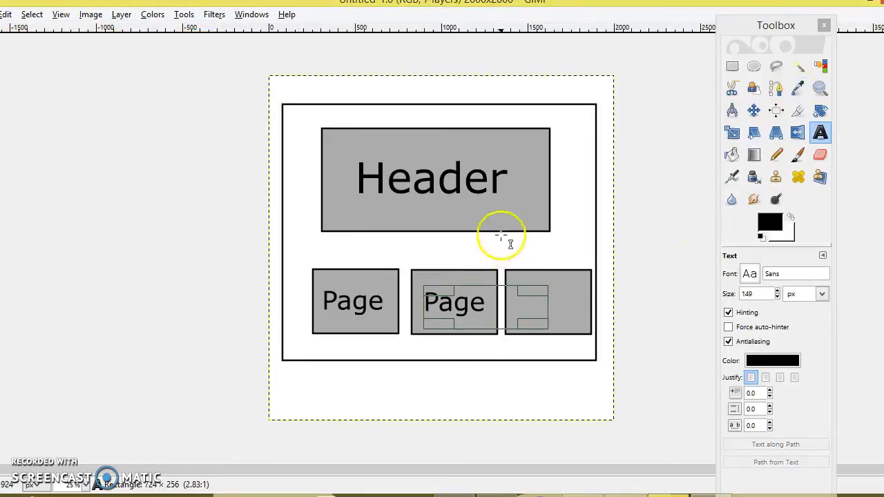
Step: Add the text "Page" over the third small rectangle, enlarge its text box to about 628 × 460 px and align the word within the rectangle
{"action": "left_click_drag", "start_coordinate": [526, 271], "coordinate": [593, 340]}
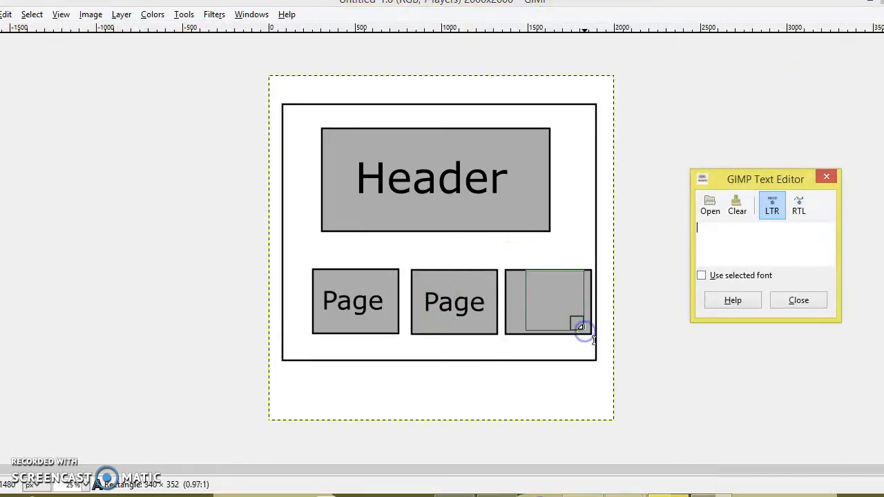
{"action": "type", "text": "Page"}
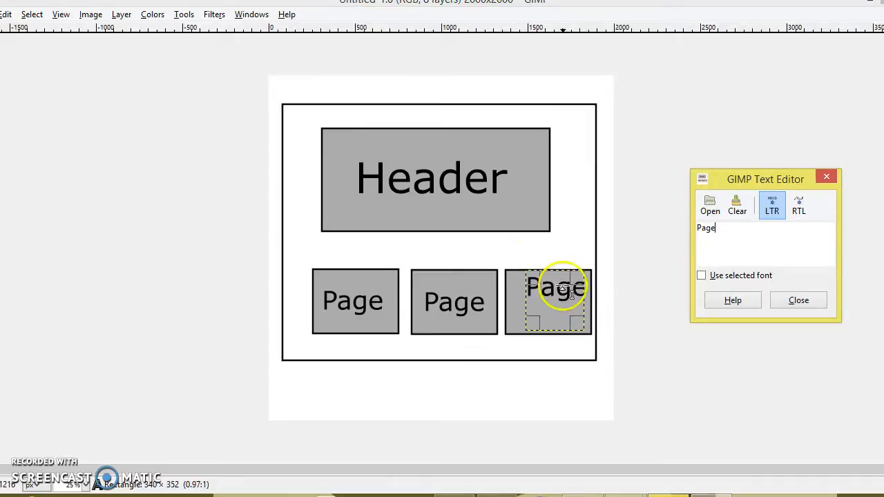
{"action": "mouse_move", "coordinate": [574, 319]}
{"action": "left_mouse_down"}
{"action": "mouse_move", "coordinate": [623, 339]}
{"action": "mouse_move", "coordinate": [578, 313]}
{"action": "mouse_move", "coordinate": [569, 330]}
{"action": "left_mouse_up"}
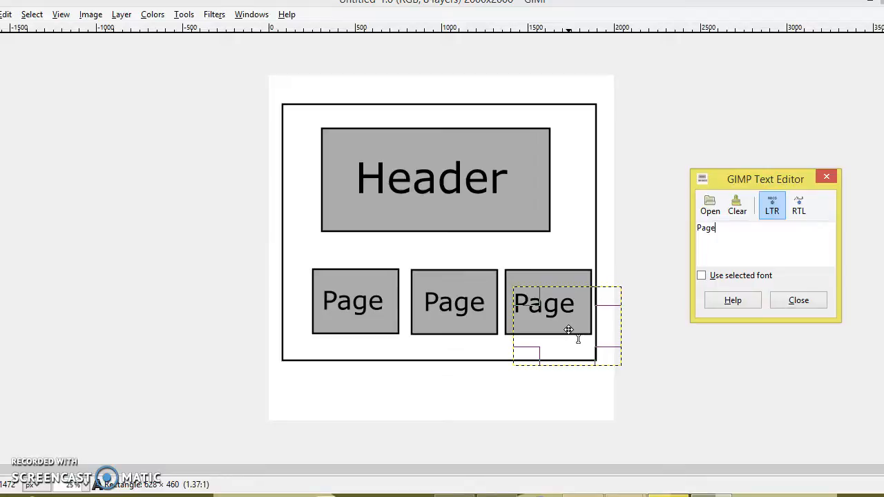
{"action": "left_click_drag", "start_coordinate": [568, 329], "coordinate": [568, 327]}
{"action": "left_click", "coordinate": [798, 300]}
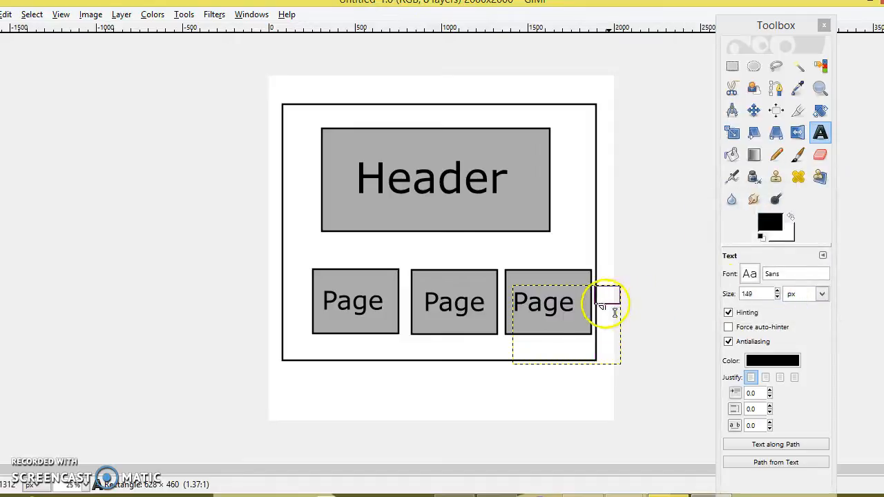
{"action": "left_click", "coordinate": [575, 315]}
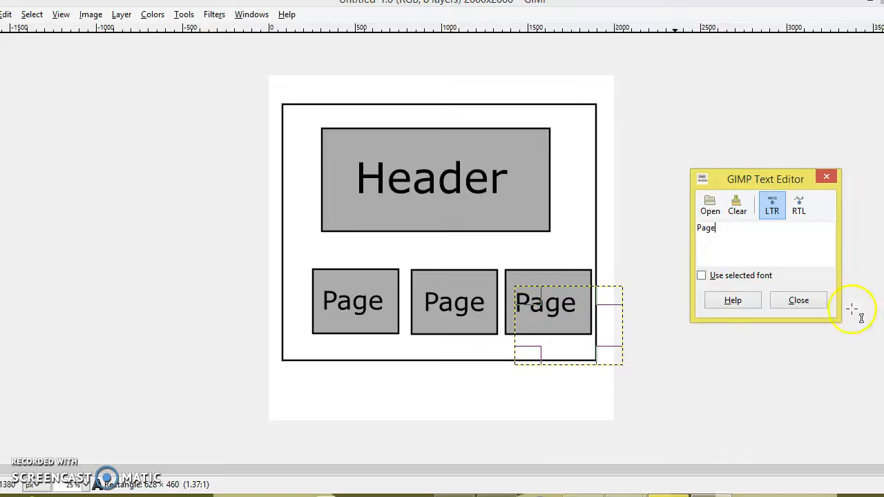
{"action": "left_click", "coordinate": [799, 301]}
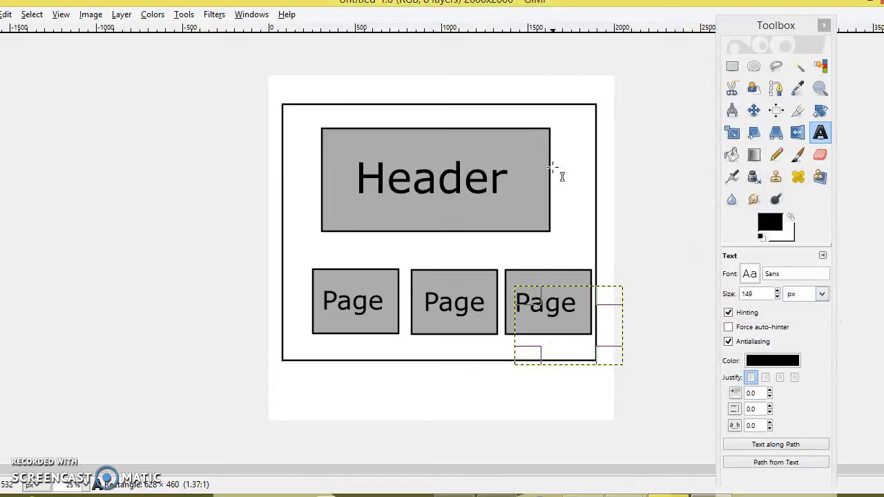
Step: Save the image as "Mockup.xcf" in the Pictures folder
{"action": "left_click", "coordinate": [0, 14]}
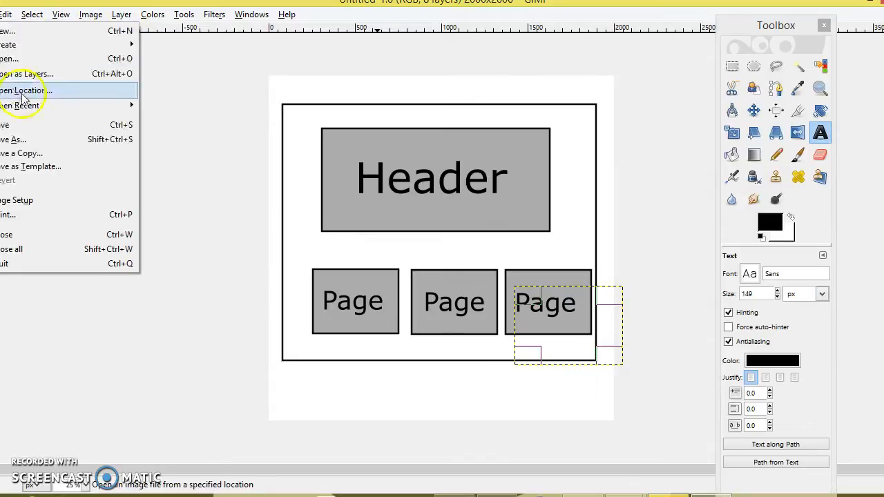
{"action": "mouse_move", "coordinate": [4, 19]}
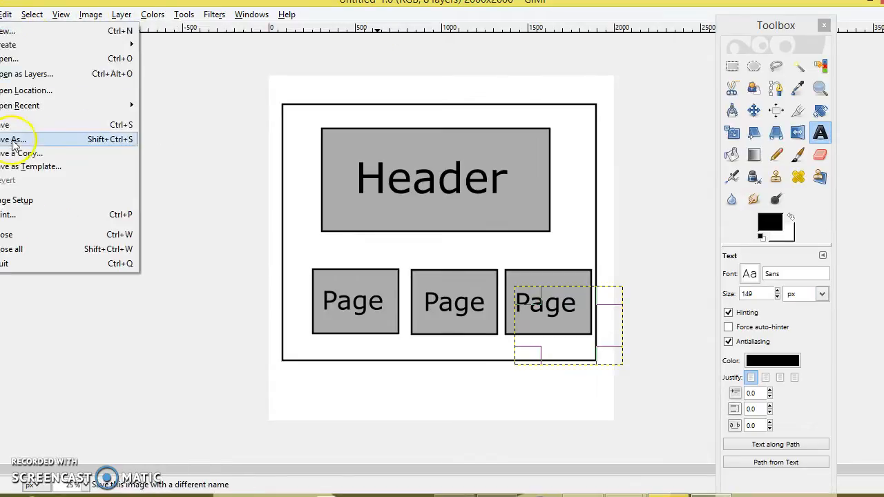
{"action": "left_click", "coordinate": [13, 140]}
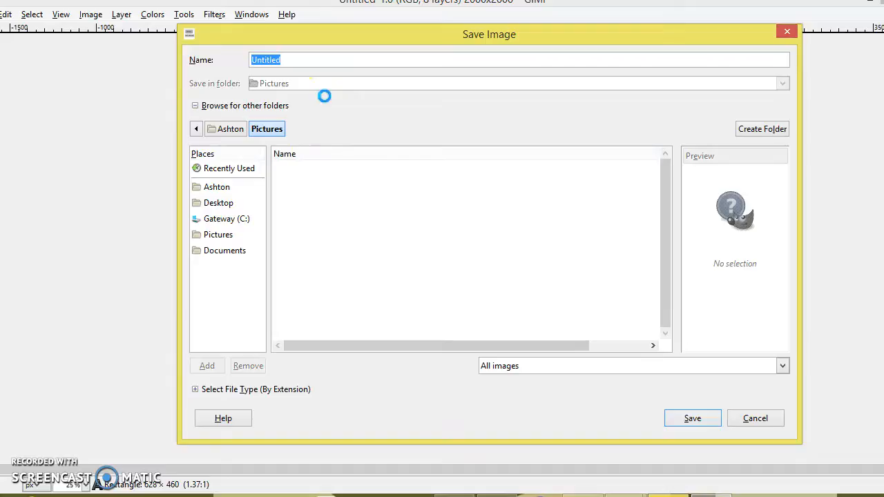
{"action": "key", "text": "BackSpace"}
{"action": "left_click", "coordinate": [336, 52]}
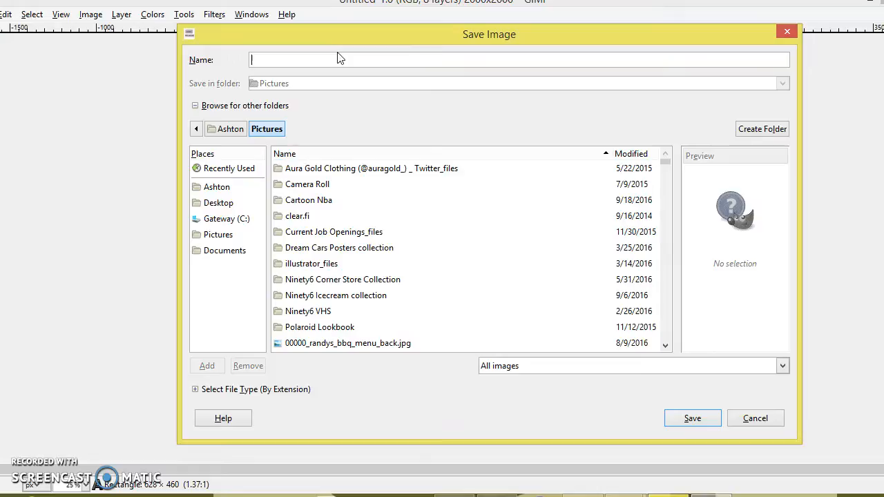
{"action": "type", "text": "Mocku"}
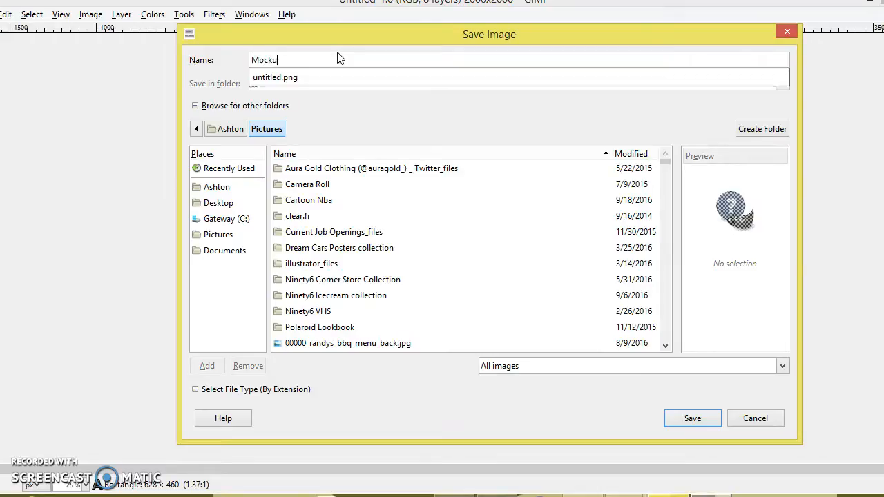
{"action": "type", "text": "p.xcf"}
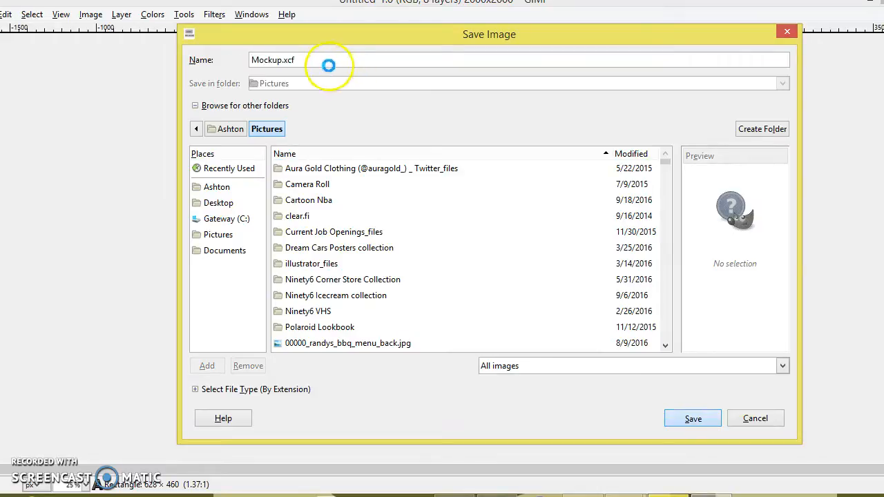
{"action": "key", "text": "Return"}
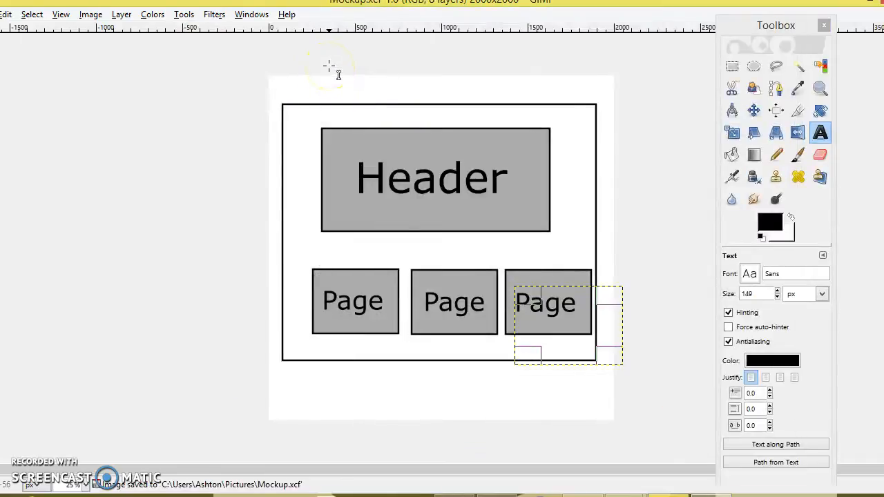